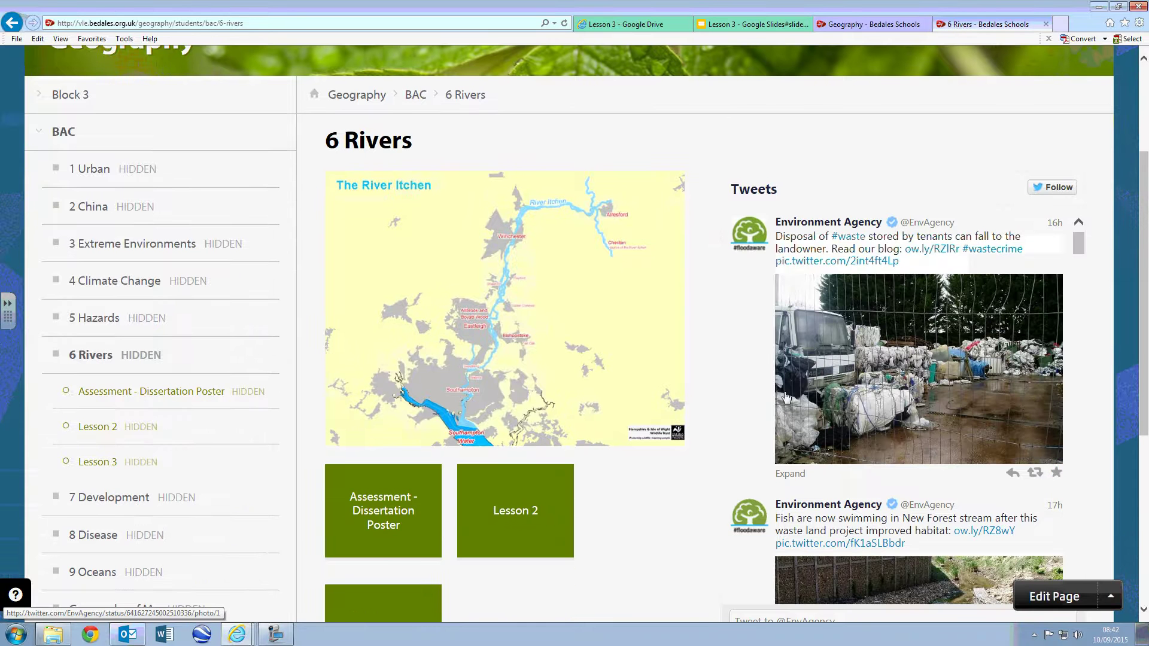
- Open the Lesson 3 page from the tiles in the 6 Rivers section
scroll(894, 525, "down", 3)
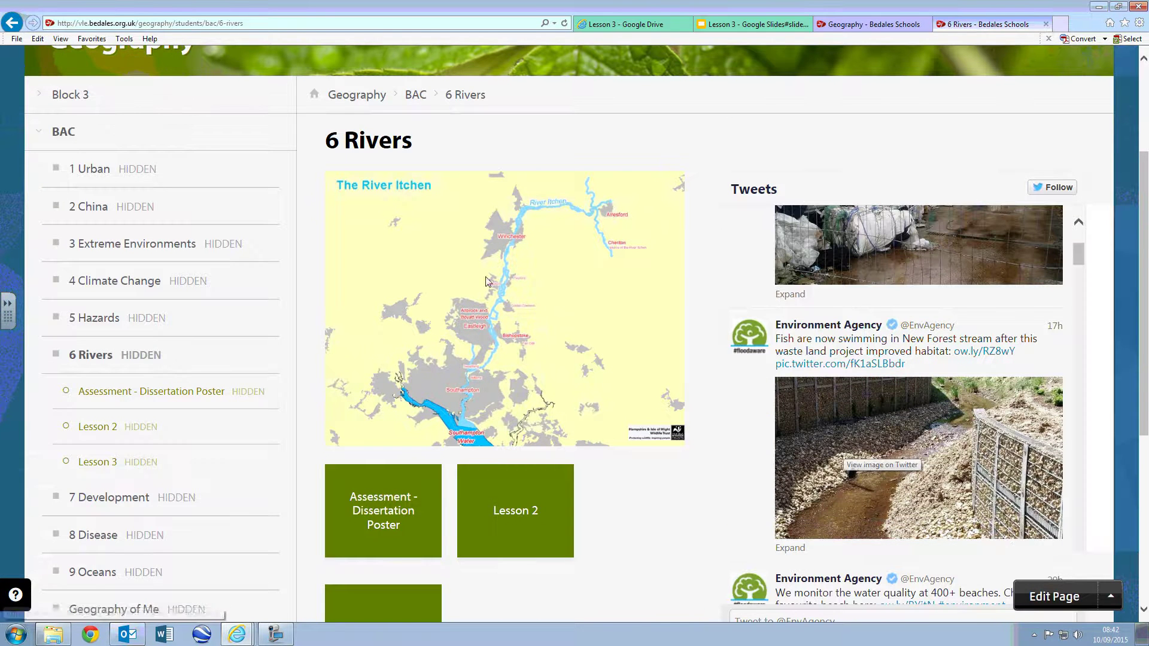
scroll(466, 508, "down", 2)
scroll(465, 508, "down", 1)
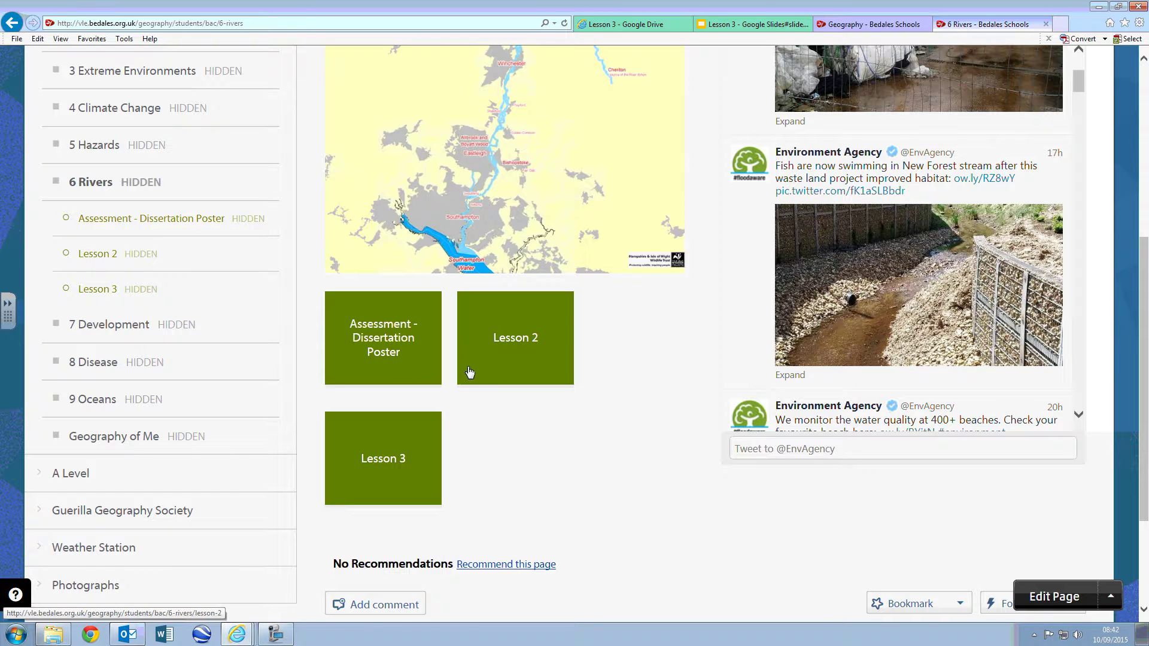
left_click(409, 446)
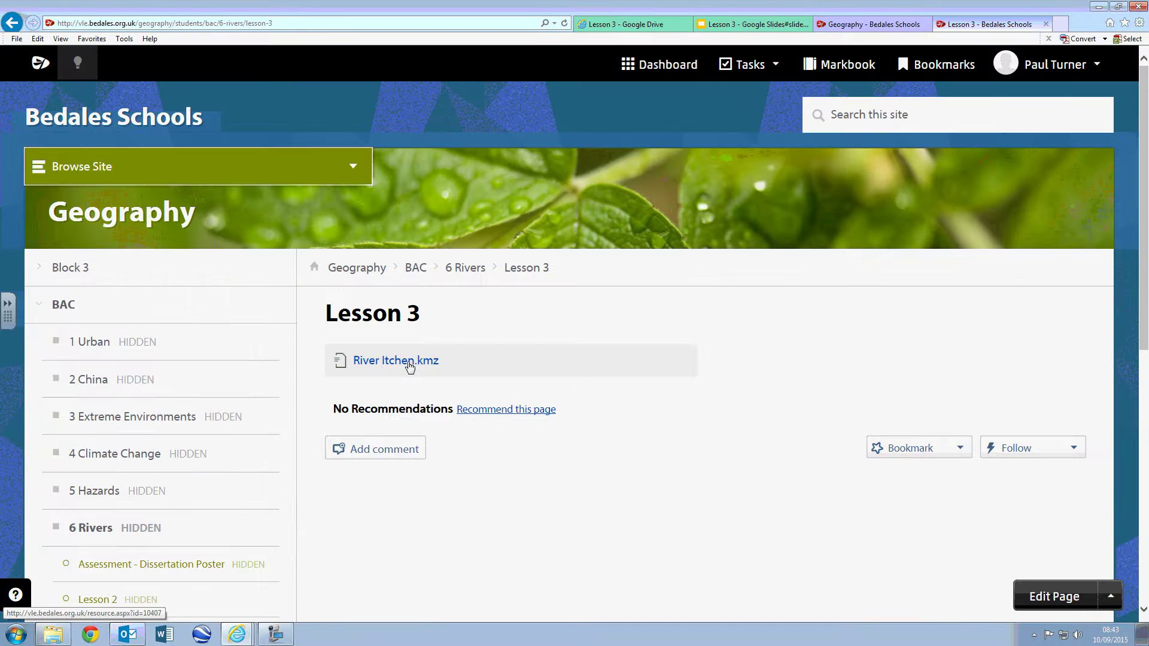
- Open the River Itchen.kmz download and load the doc file inside it into Google Earth
left_click(410, 363)
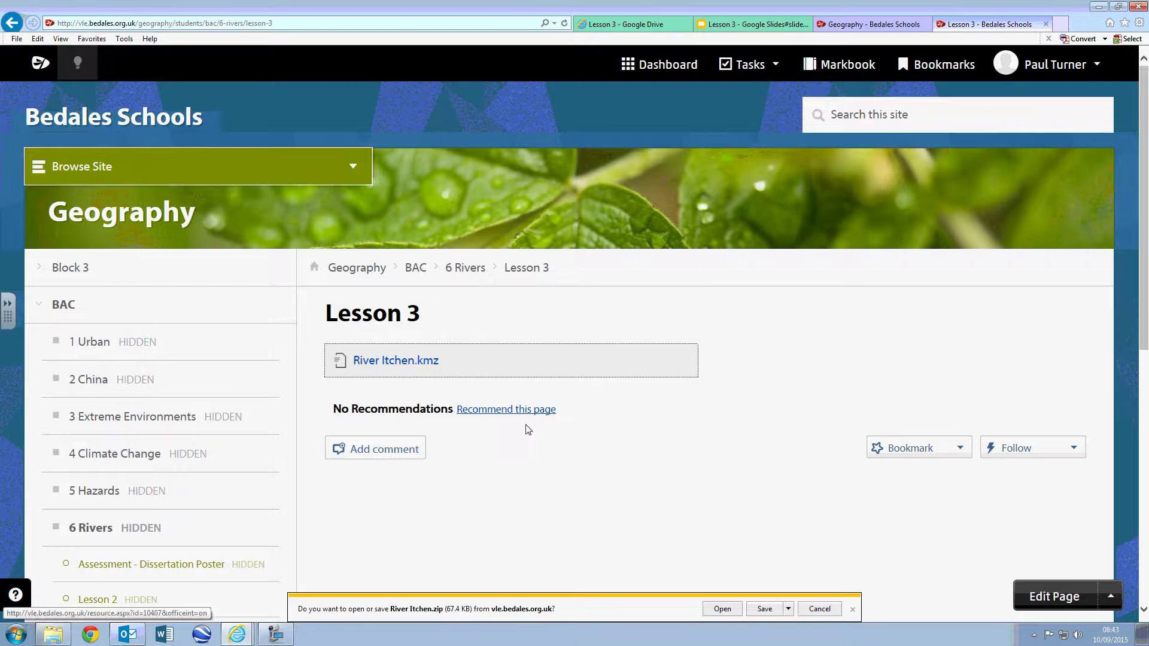
left_click(723, 609)
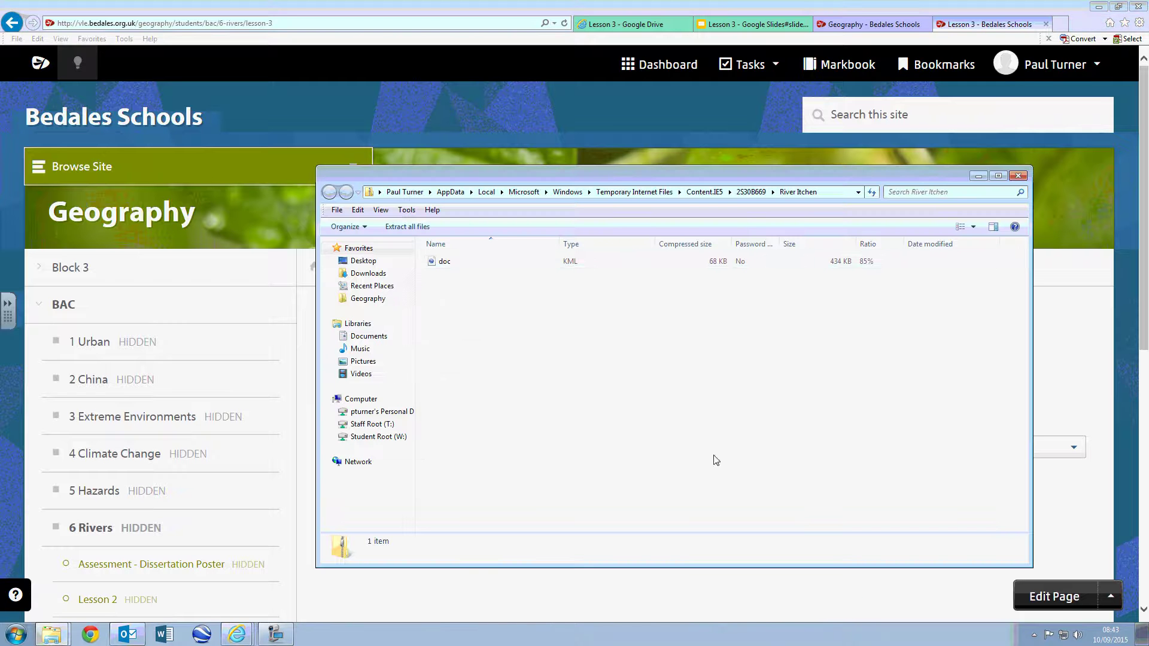
double_click(468, 268)
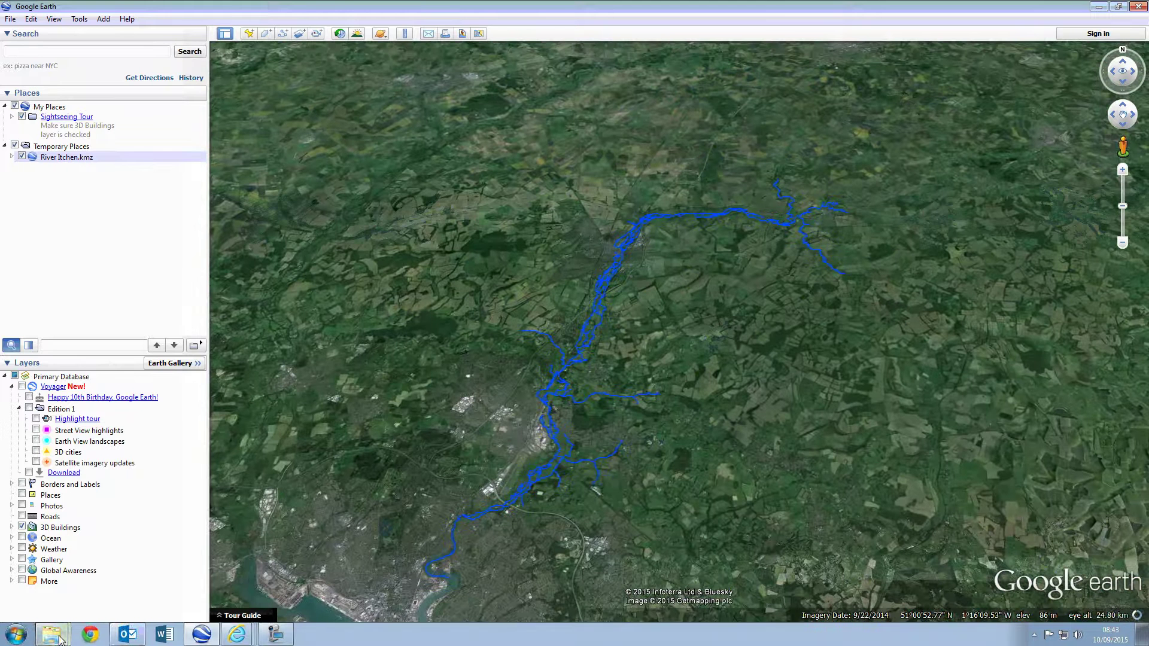
- Switch to the Lesson 3 presentation in Google Slides and show the Your Task slide
mouse_move(240, 639)
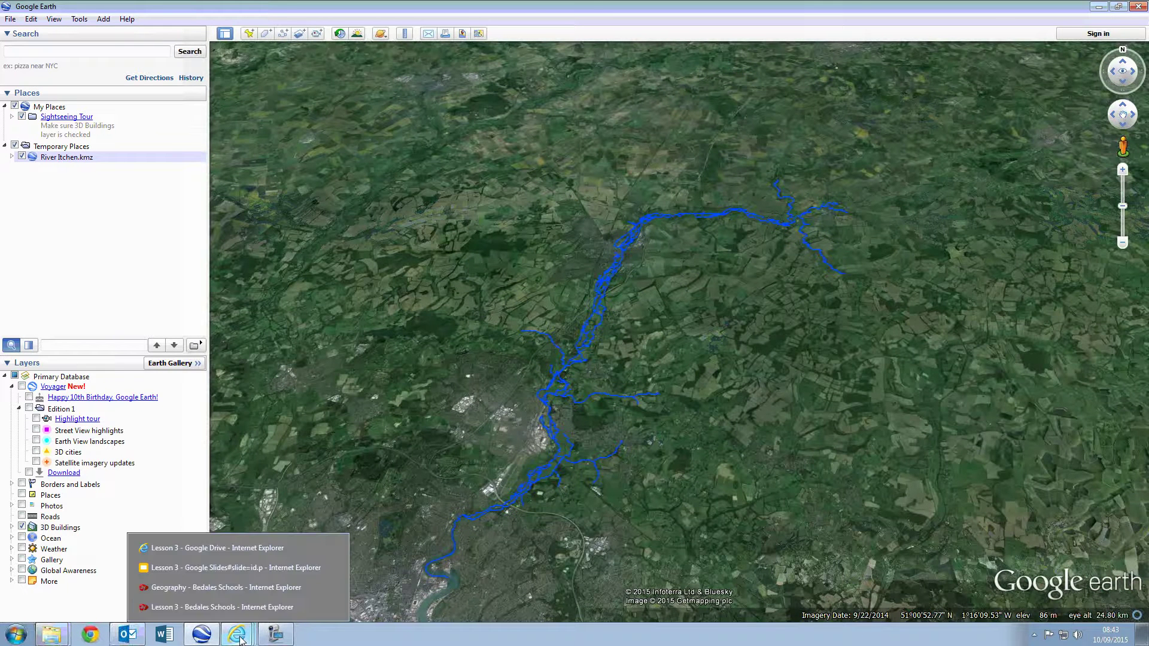
left_click(253, 570)
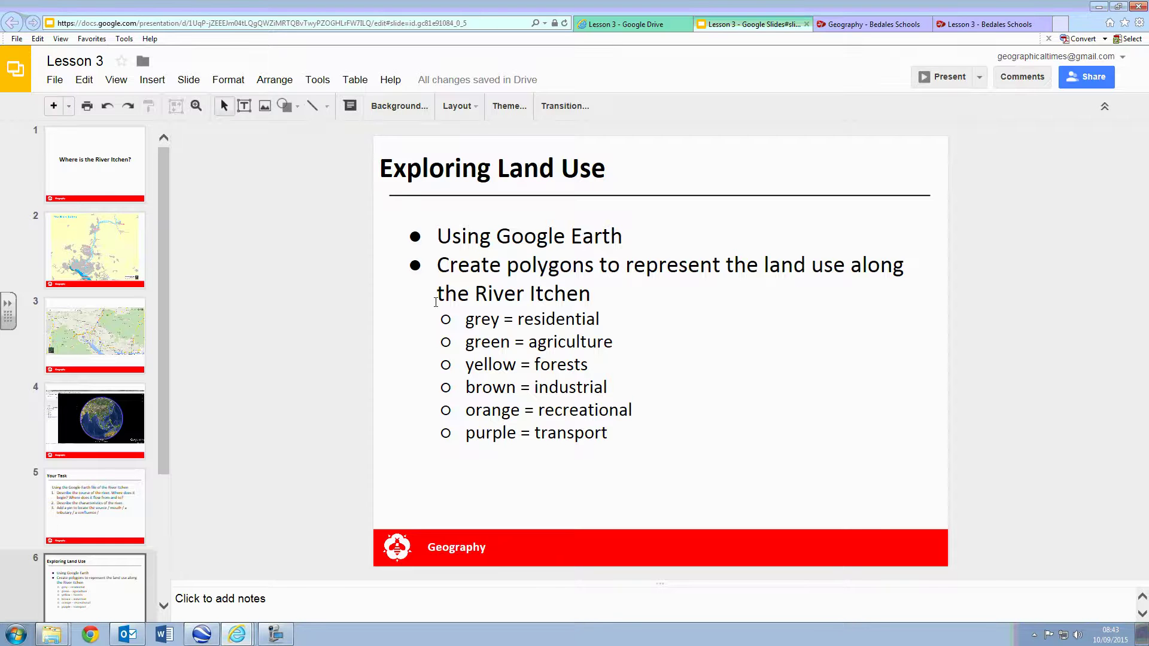
left_click(61, 503)
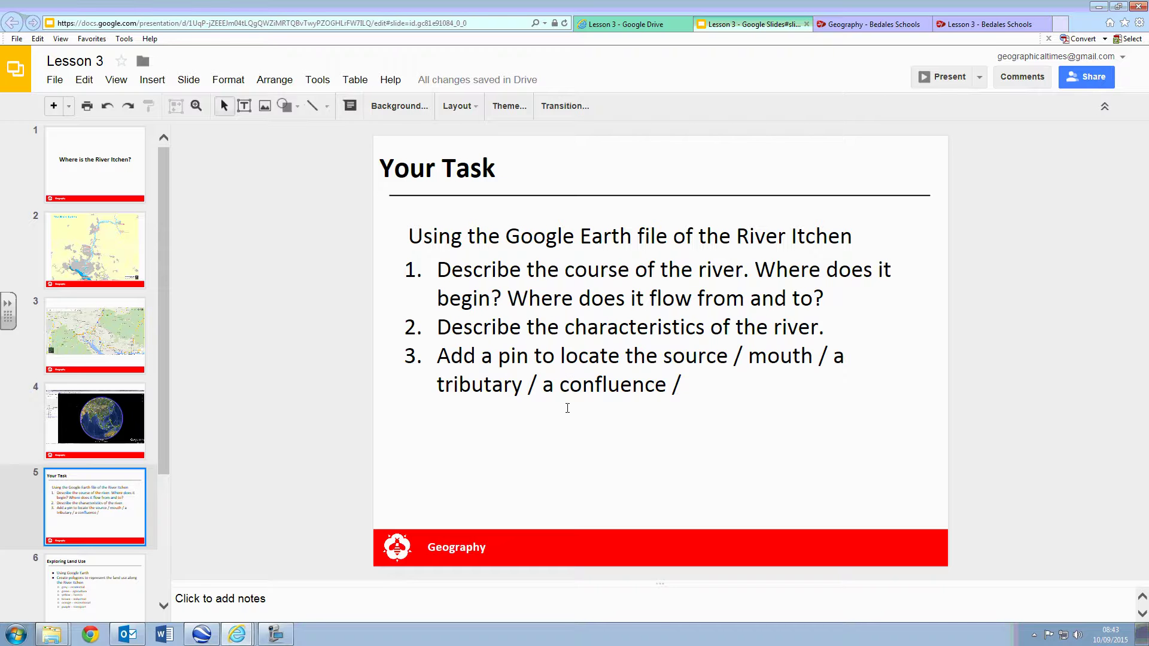
- Switch to Google Earth and place a new placemark at the river's southeastern starting point, about 51°2'54"N, 1°9'40"W
left_click(197, 638)
scroll(716, 390, "up", 3)
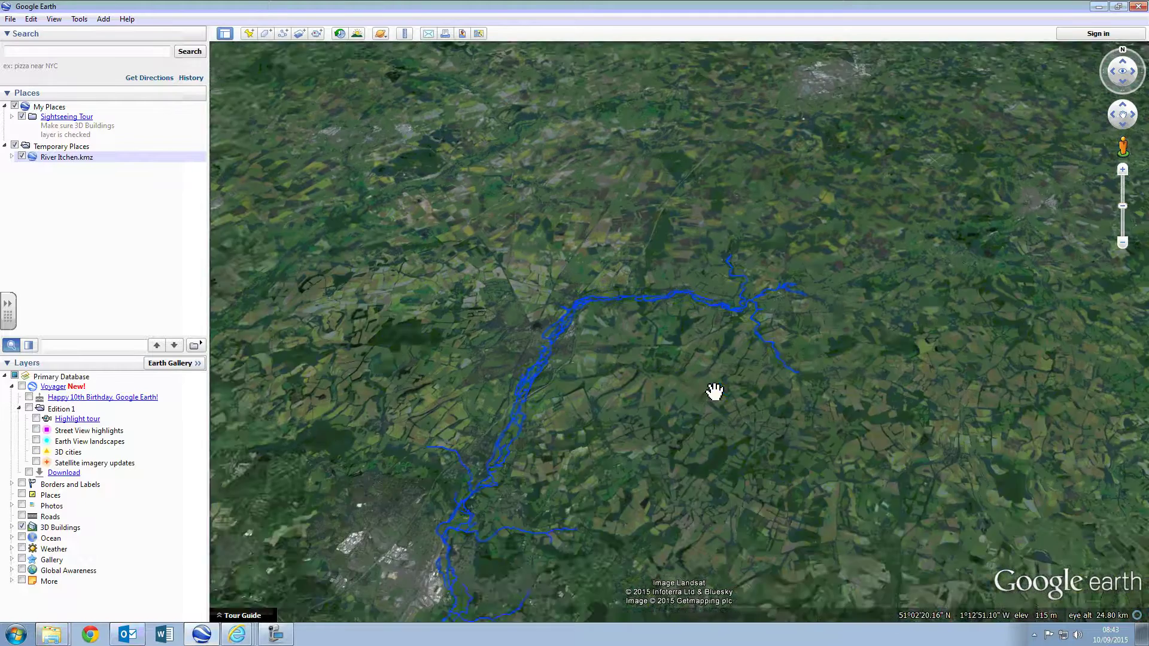
scroll(726, 388, "up", 2)
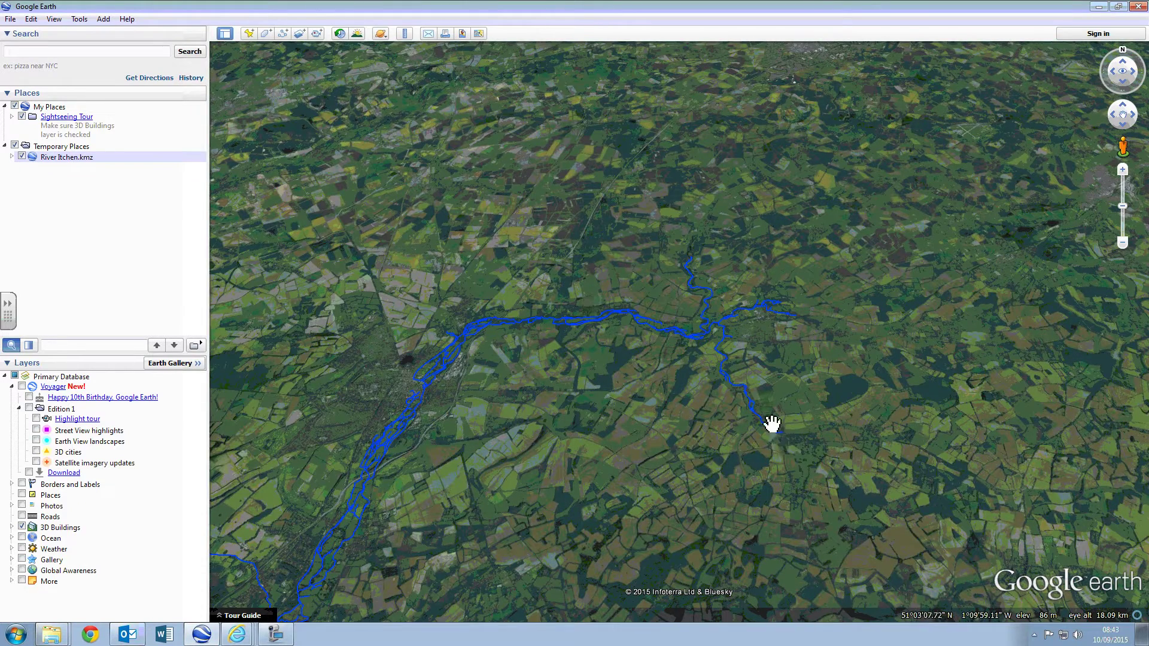
scroll(788, 435, "up", 4)
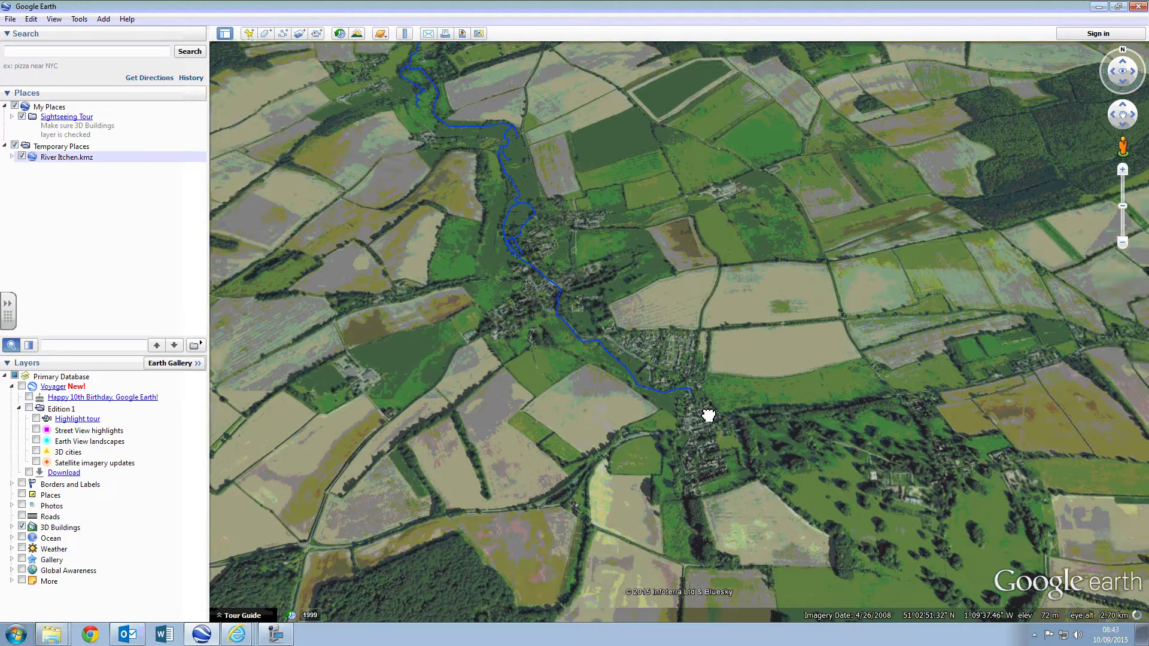
left_click(249, 33)
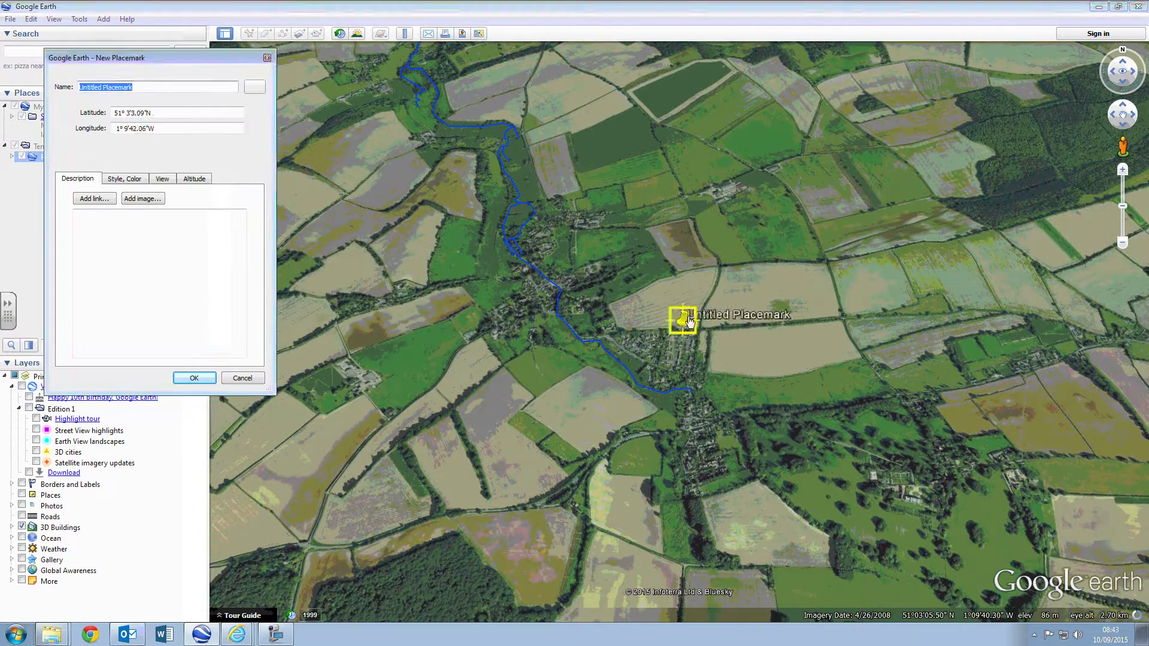
left_click_drag(682, 332, 689, 373)
scroll(696, 400, "up", 1)
scroll(694, 398, "up", 4)
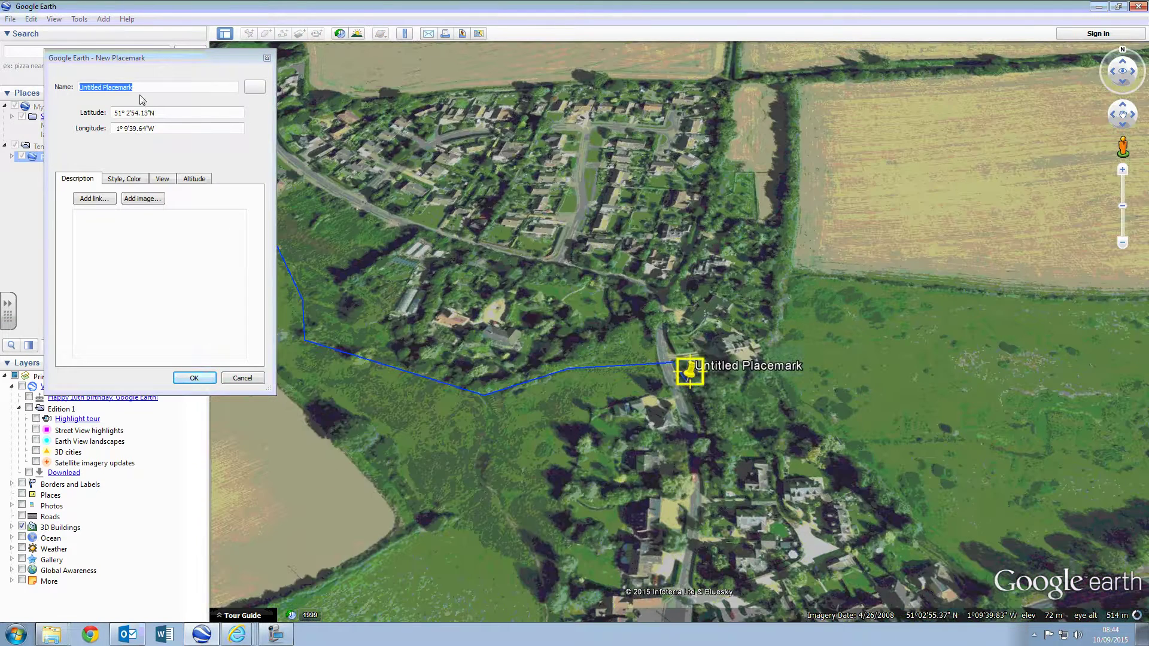
- Name the new placemark Source and save it
left_click(158, 87)
left_click_drag(158, 88, 58, 89)
type("Source")
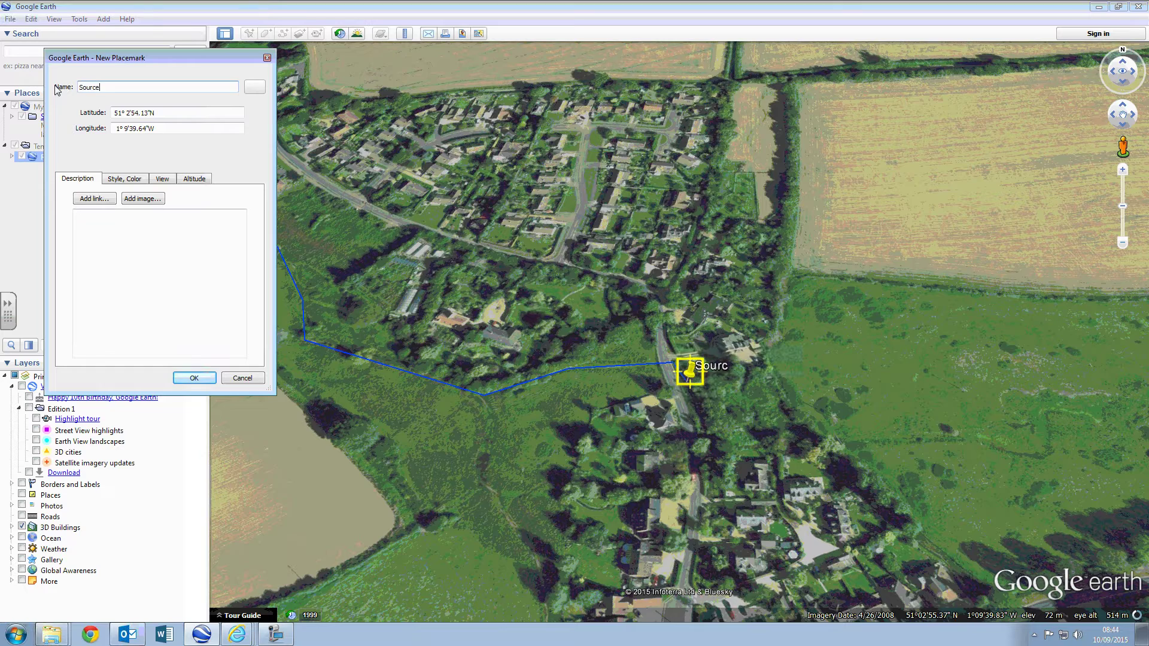
left_click(190, 379)
- Return to the Lesson 3 presentation in Google Slides and show the Exploring Land Use slide
scroll(529, 322, "down", 4)
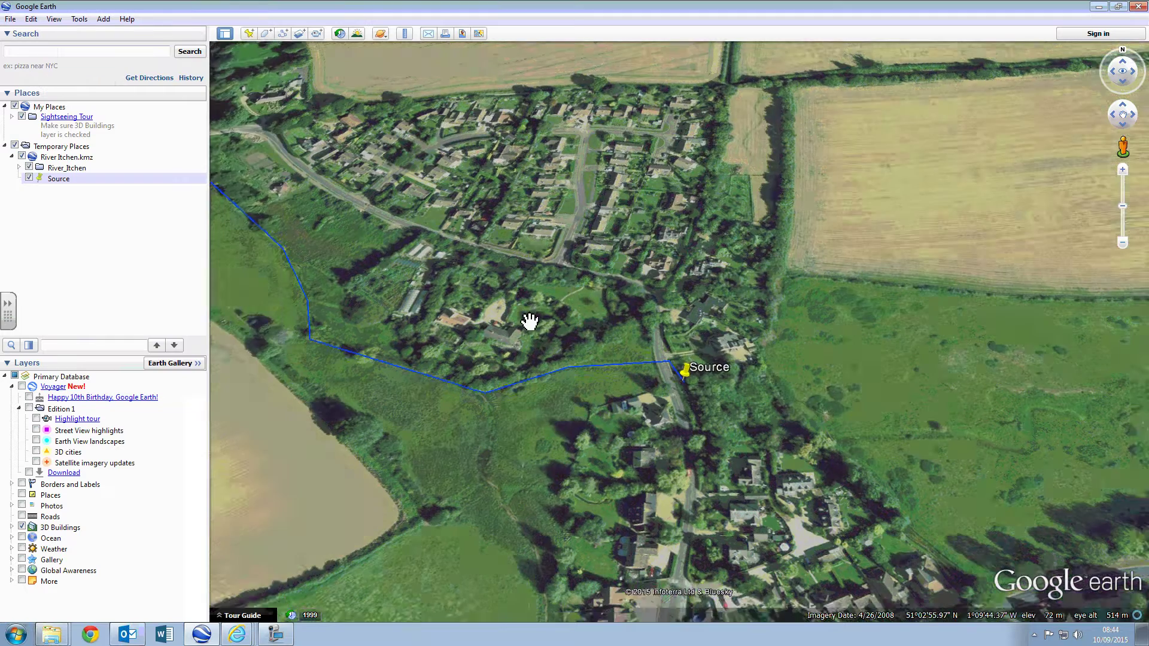
scroll(501, 346, "down", 5)
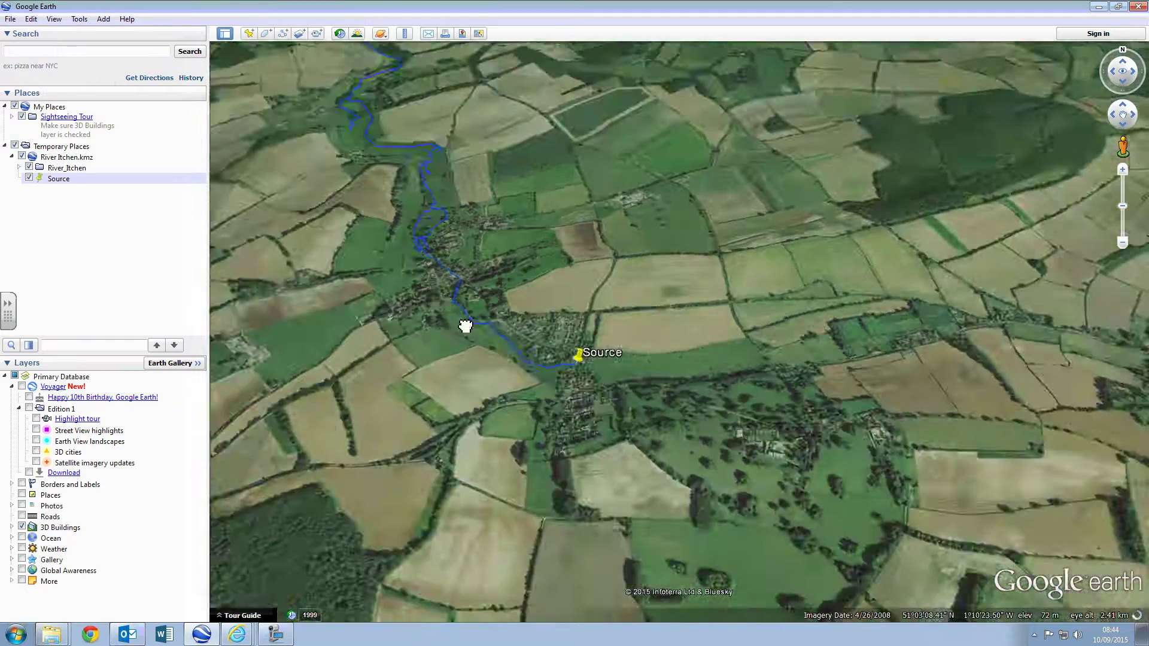
scroll(710, 309, "down", 5)
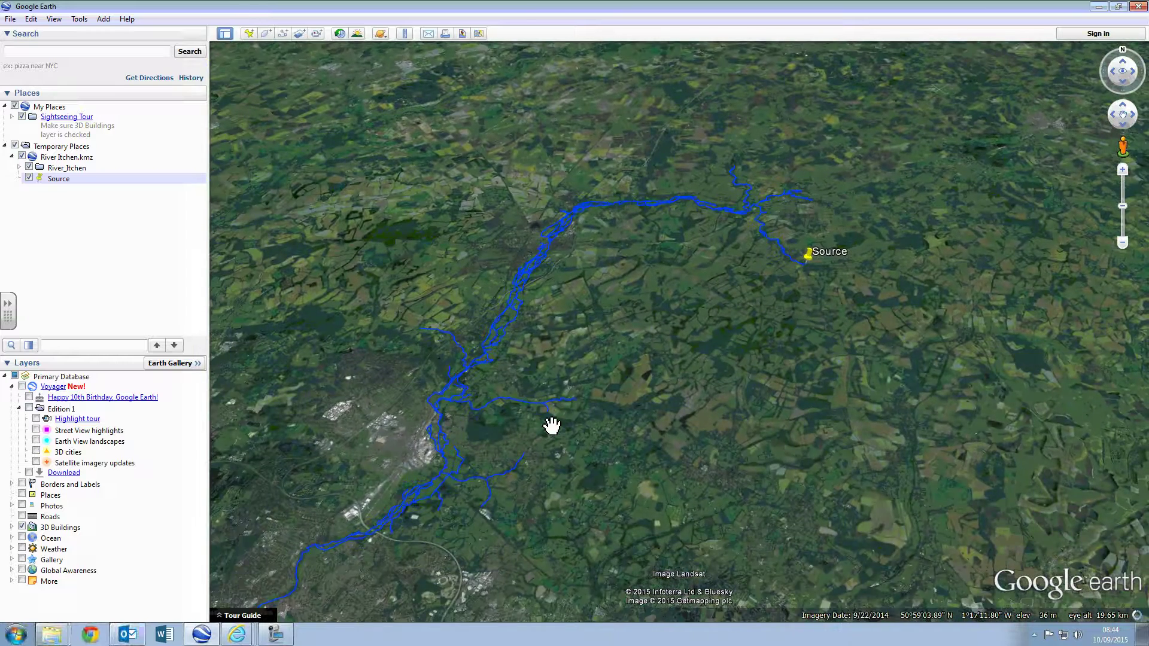
left_click_drag(551, 426, 595, 402)
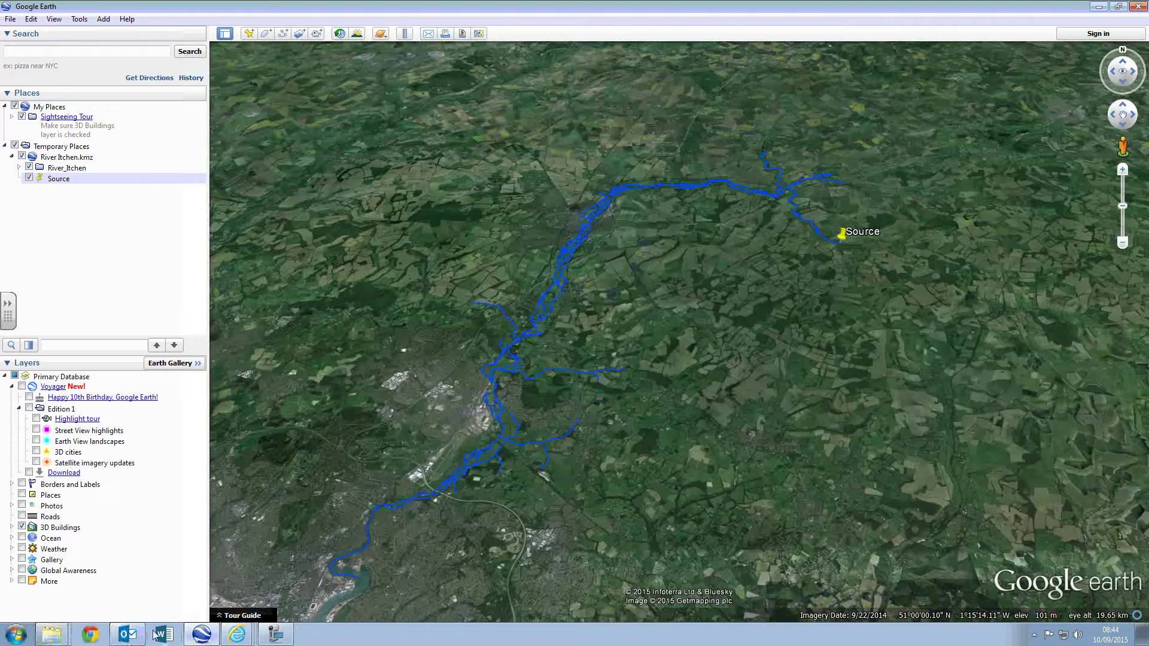
mouse_move(237, 640)
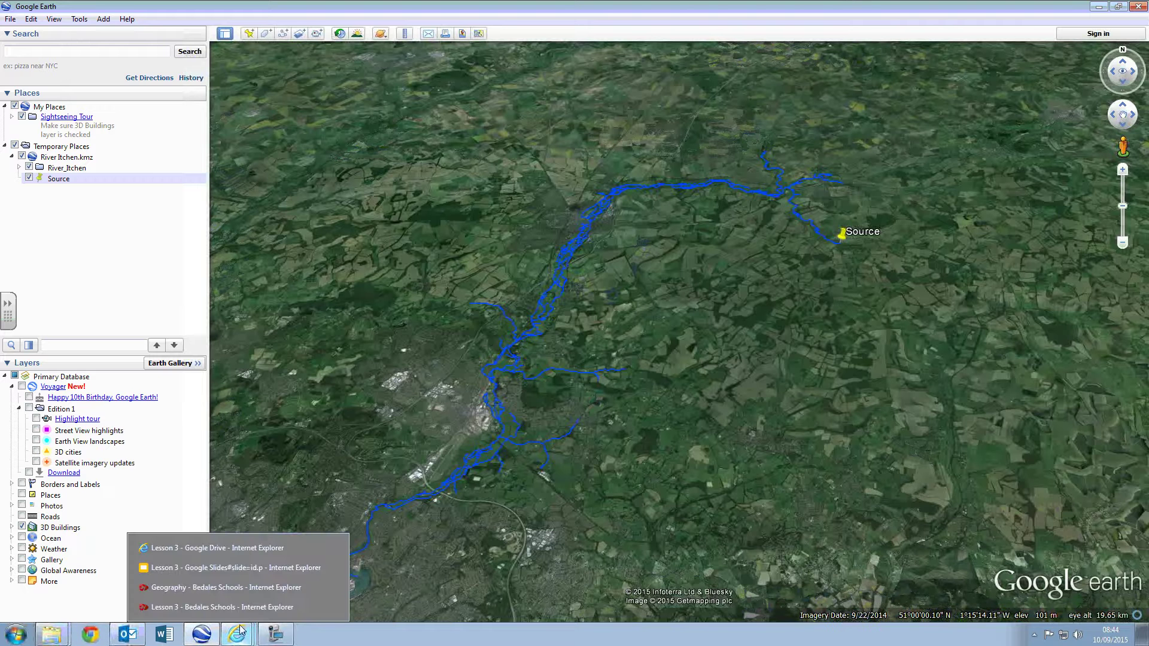
left_click(249, 573)
key("Down")
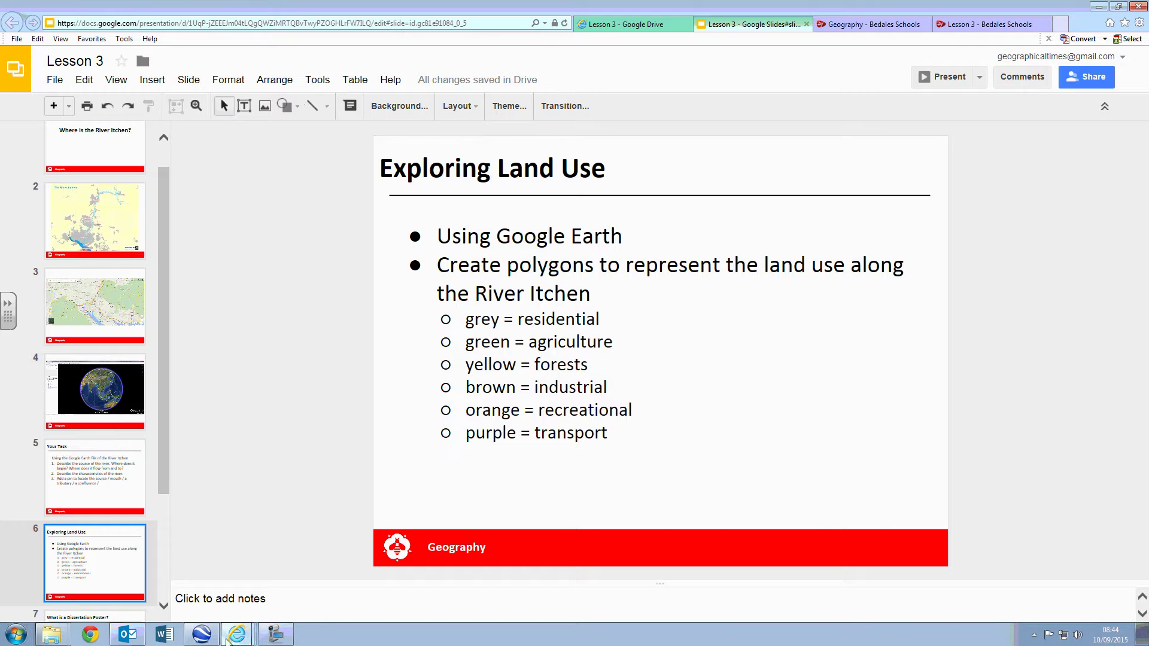
- Switch to Google Earth and outline the built-up area of the town beside the river's upper tributaries with a new polygon
left_click(201, 635)
scroll(618, 295, "down", 5)
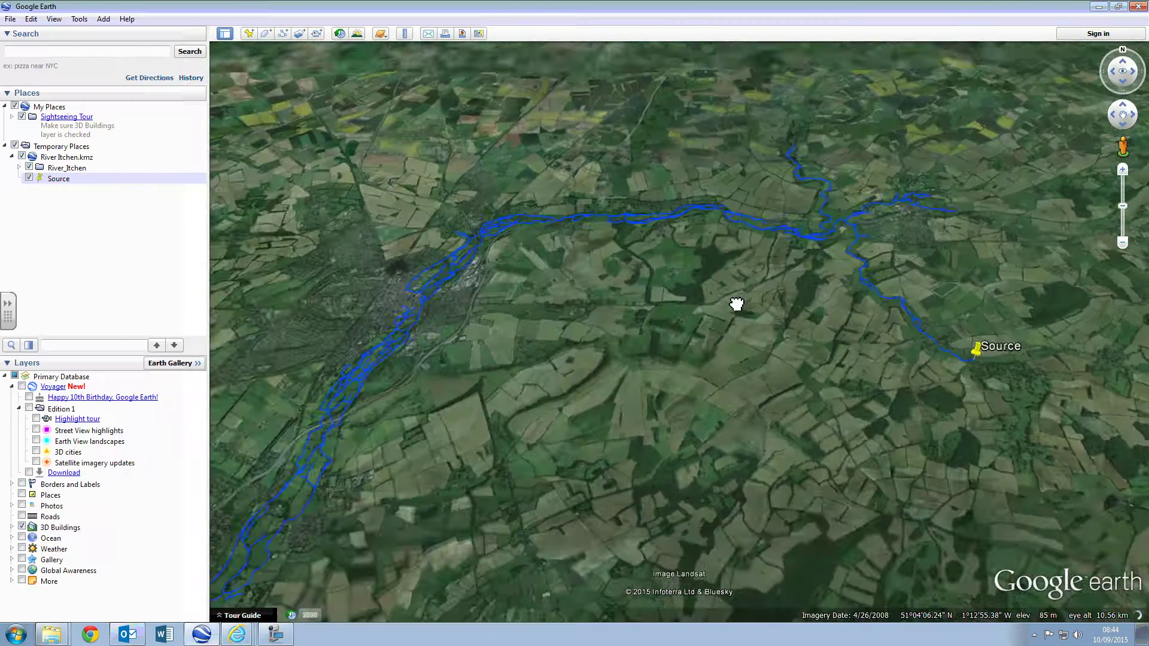
scroll(848, 342, "down", 5)
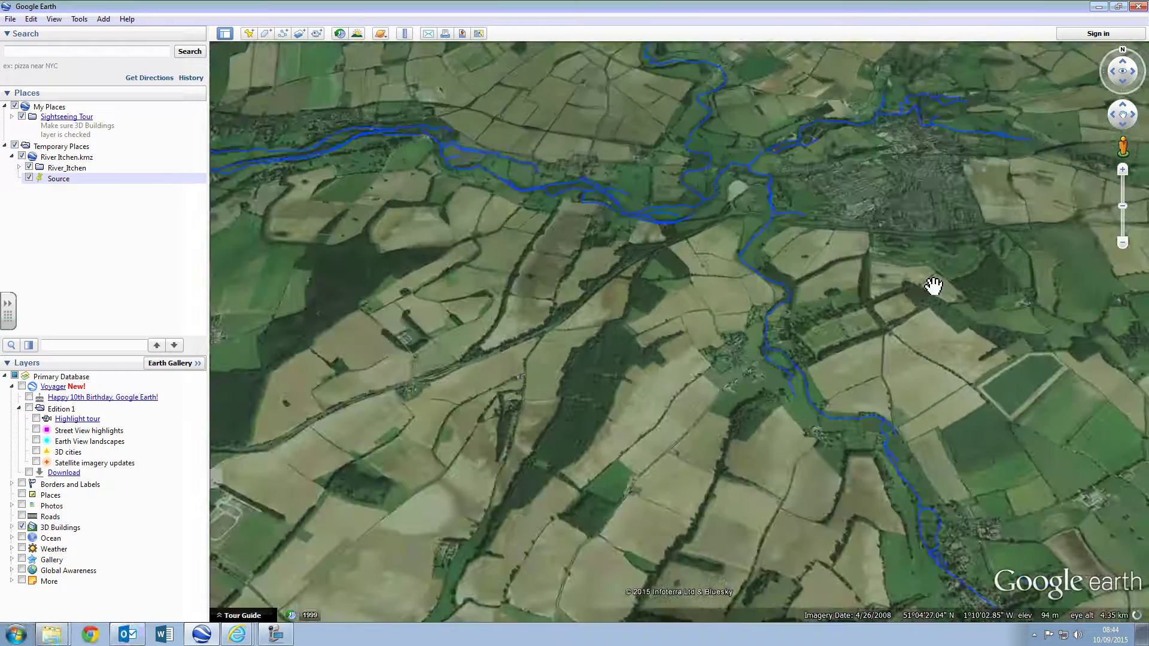
scroll(736, 372, "down", 2)
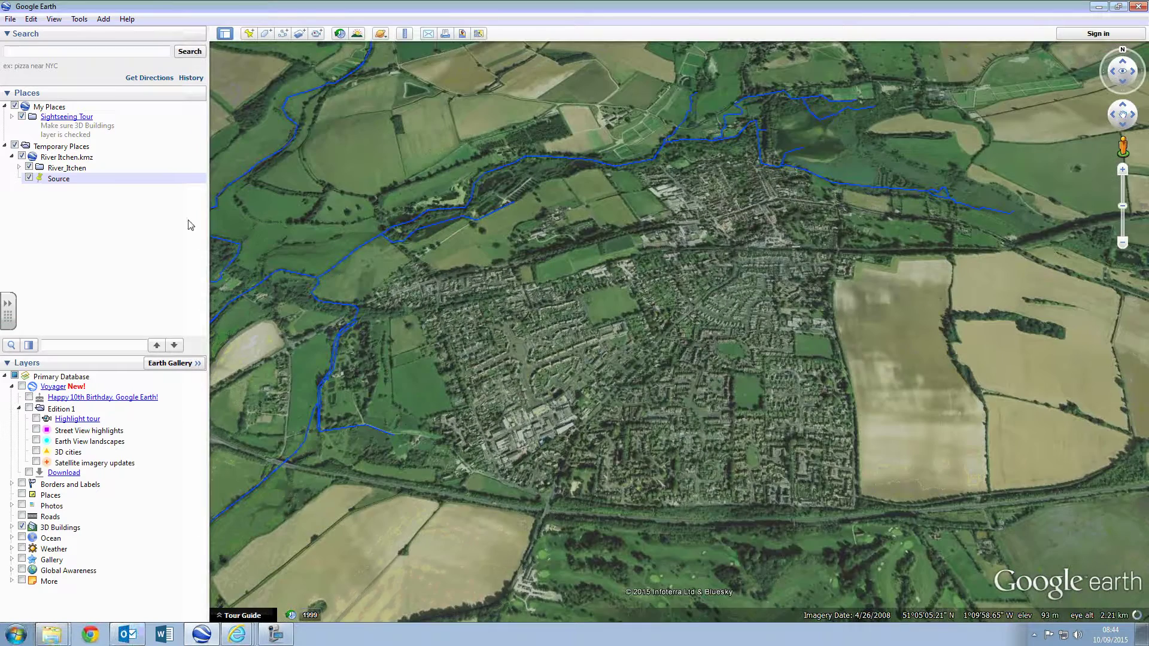
left_click(266, 33)
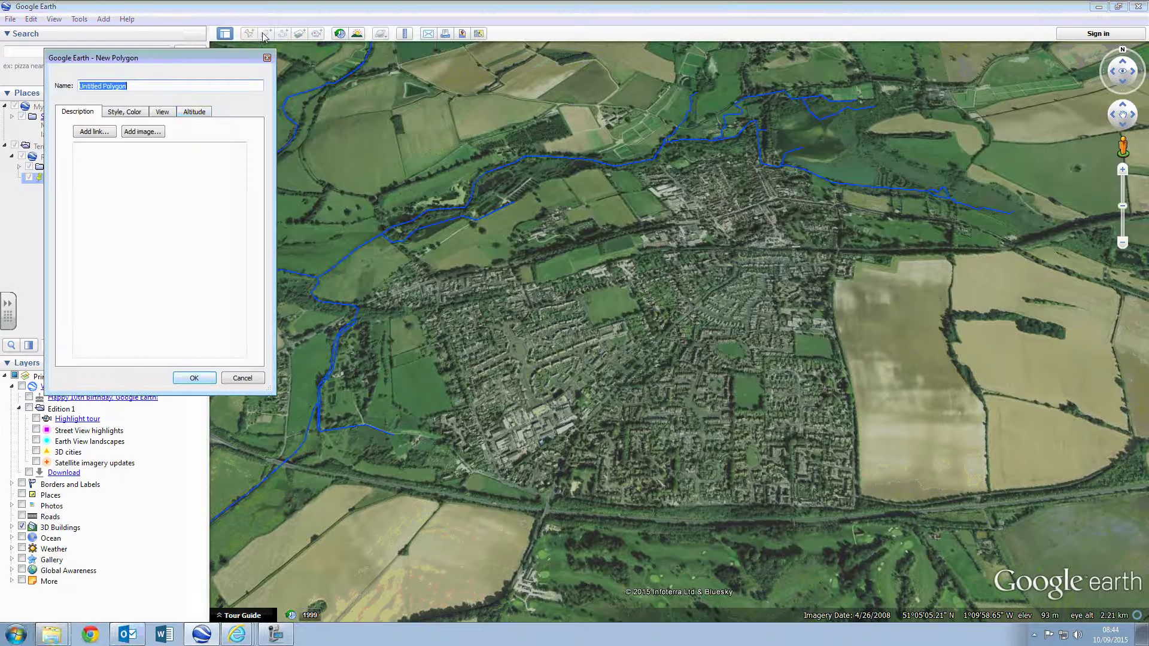
left_click(371, 296)
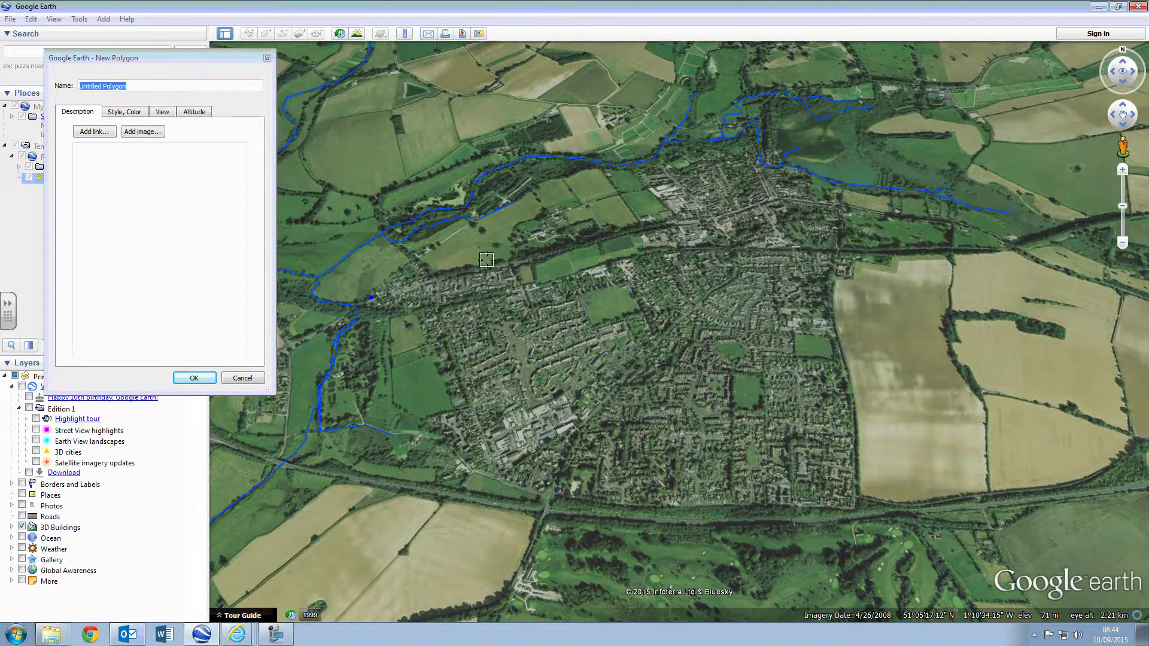
left_click(517, 261)
left_click(520, 285)
left_click(642, 251)
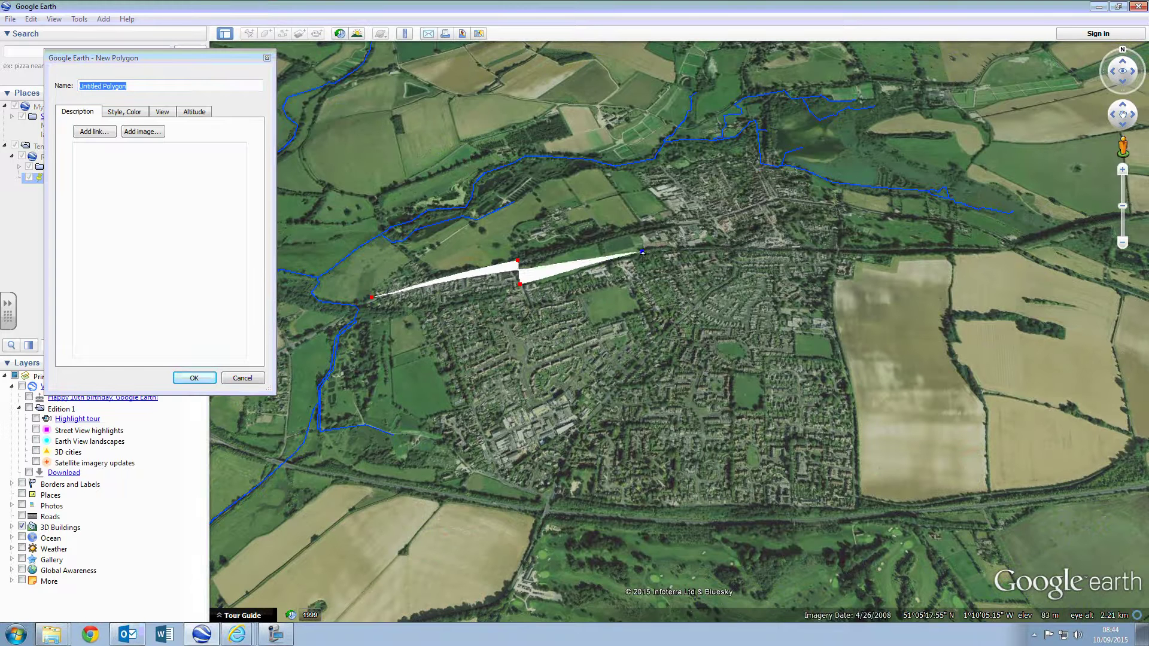
left_click(643, 225)
left_click(669, 214)
left_click(636, 172)
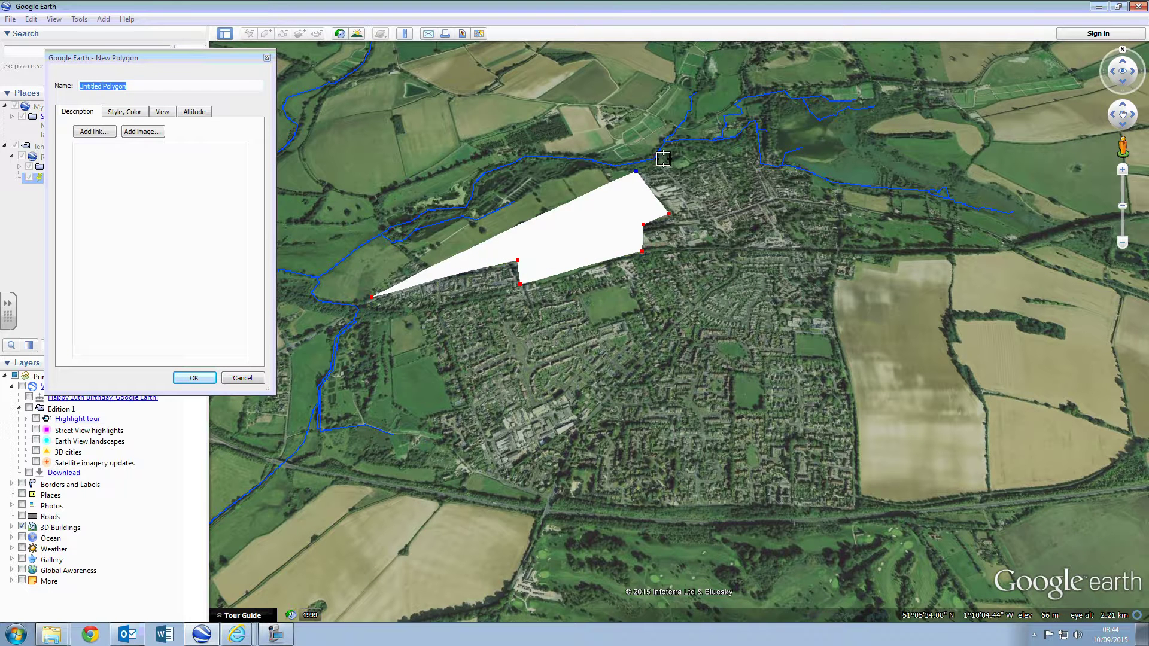
left_click(744, 140)
left_click(764, 166)
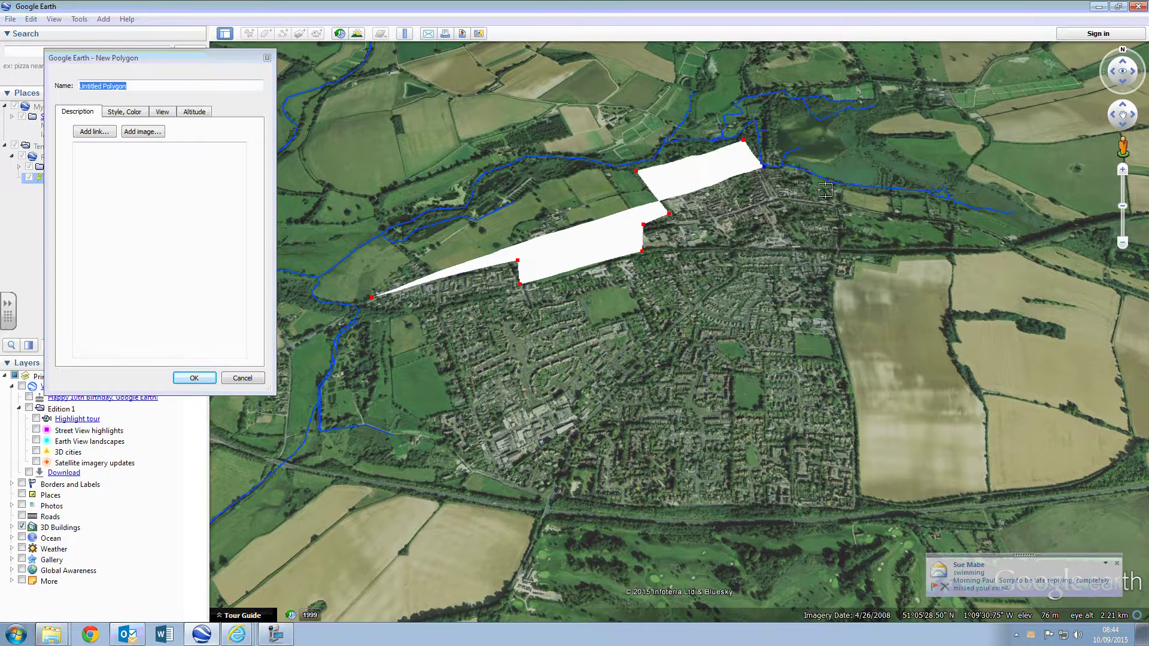
left_click(827, 202)
left_click(832, 326)
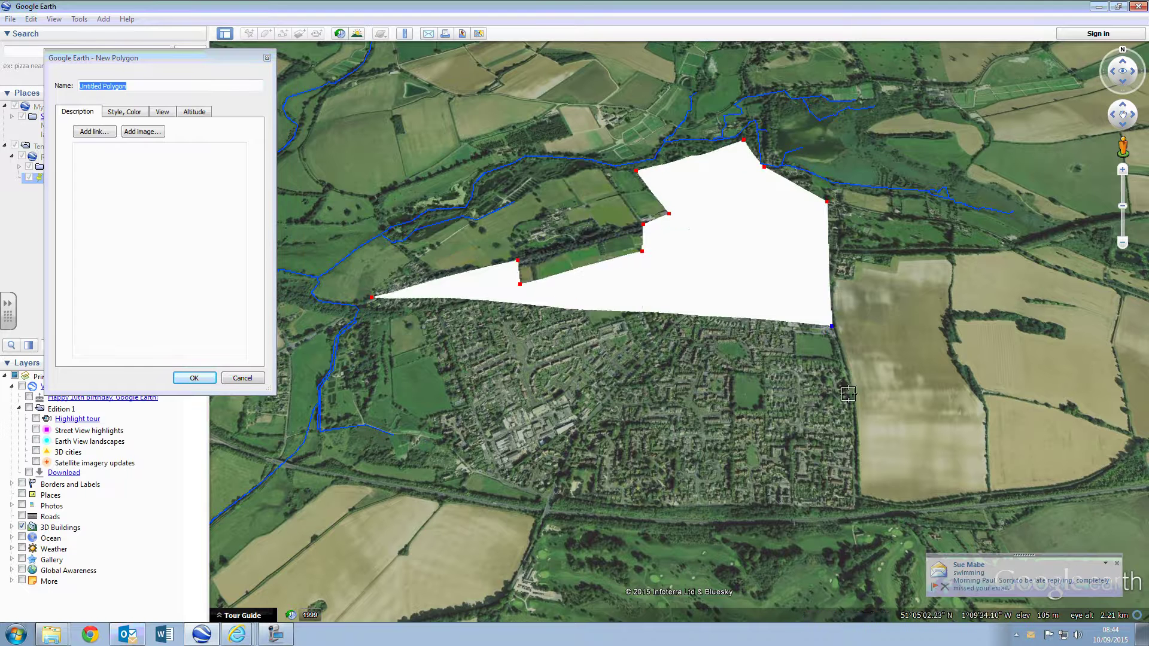
left_click(856, 507)
left_click(552, 498)
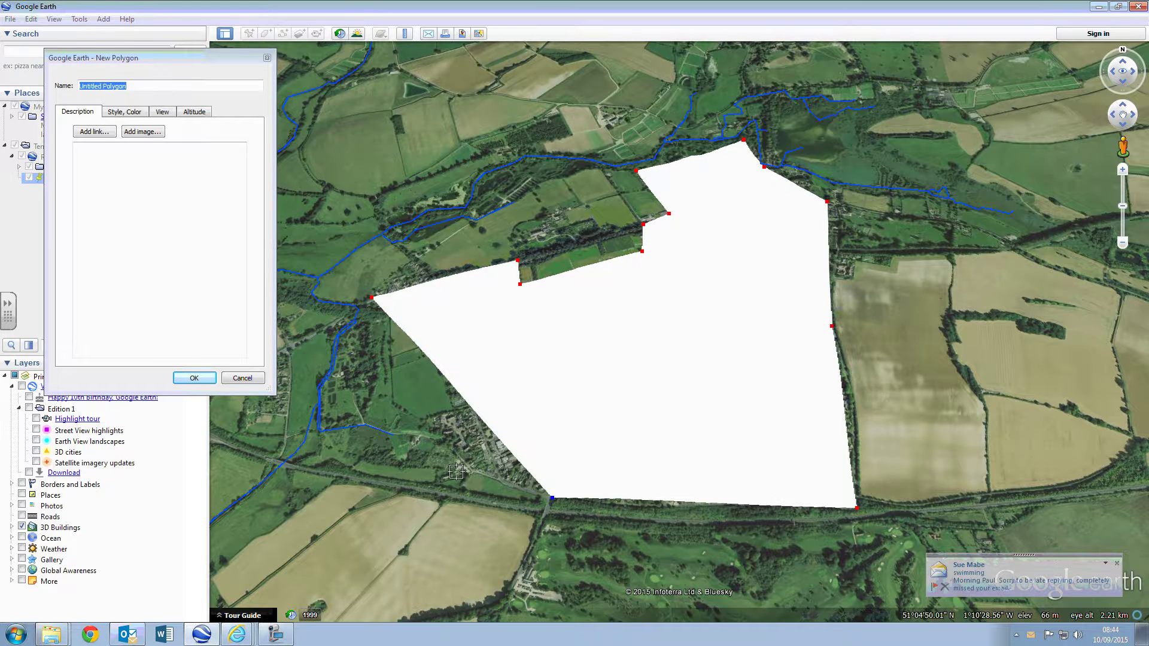
left_click(469, 471)
left_click(425, 420)
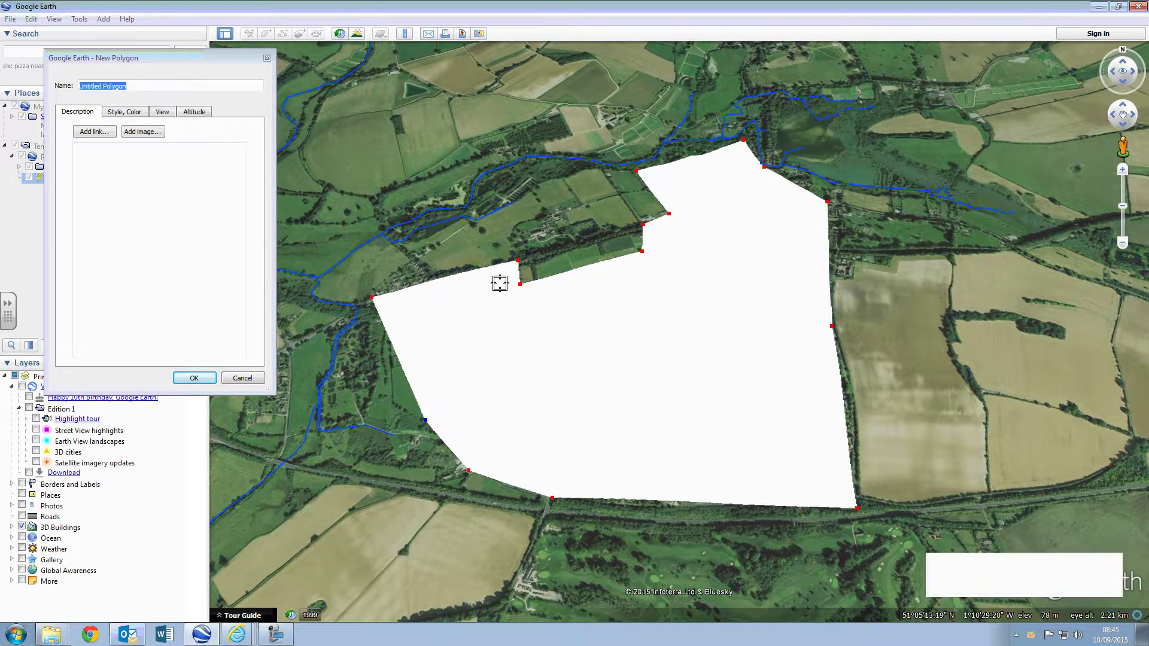
- Give the new built-up area polygon a mid-grey fill colour with red, green and blue values of 154
left_click(124, 112)
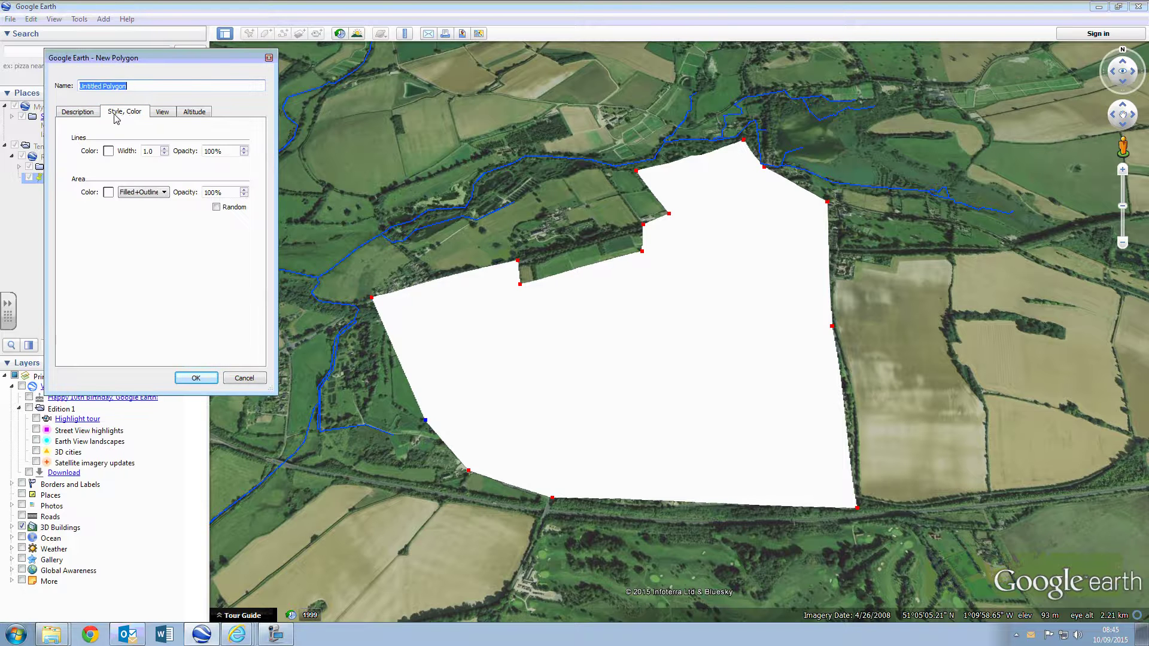
left_click(108, 193)
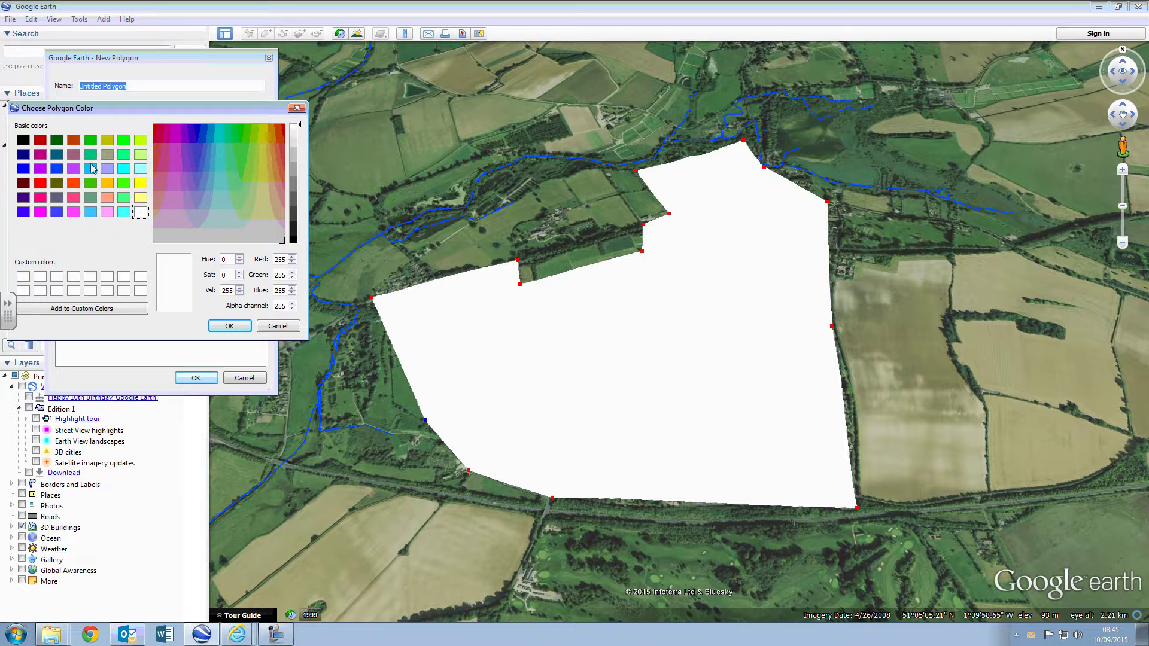
mouse_move(297, 190)
left_mouse_down()
mouse_move(298, 165)
mouse_move(298, 175)
left_mouse_up()
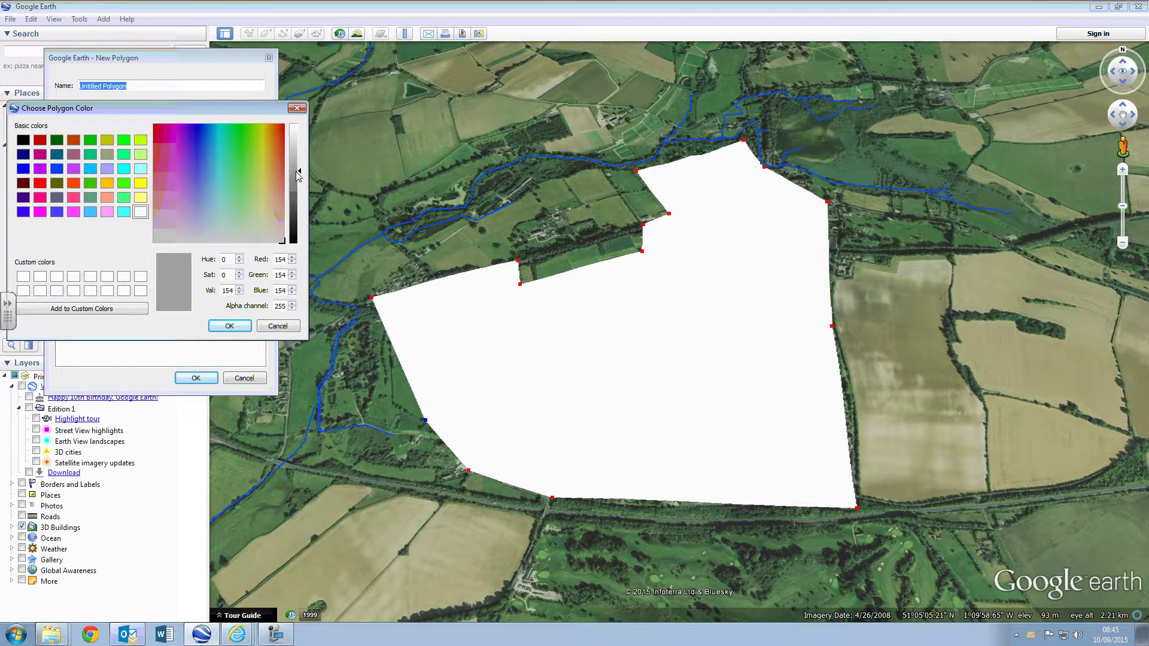
left_click(230, 327)
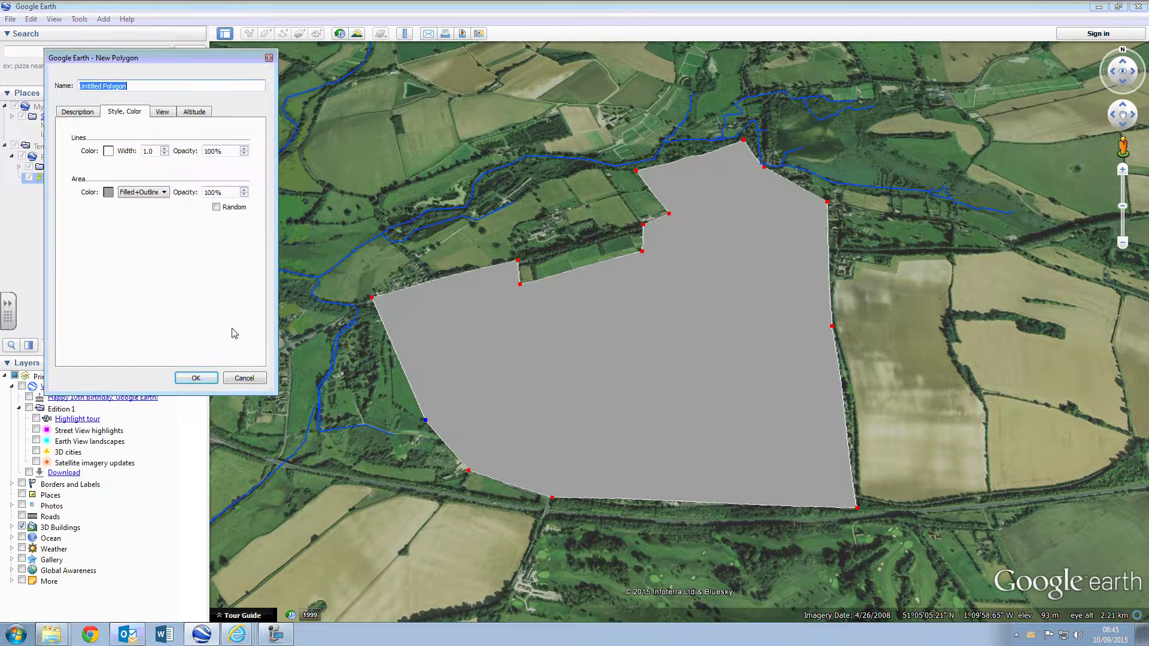
- Set the grey polygon's fill opacity to 60% and save the polygon
double_click(229, 192)
type("50")
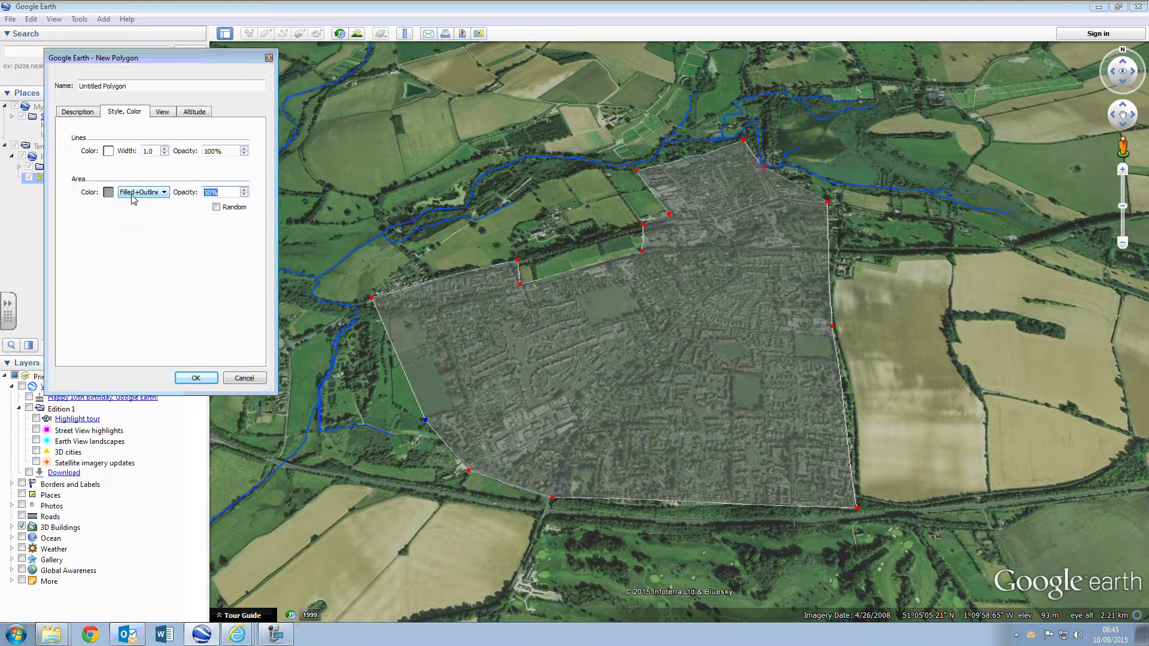
type("60")
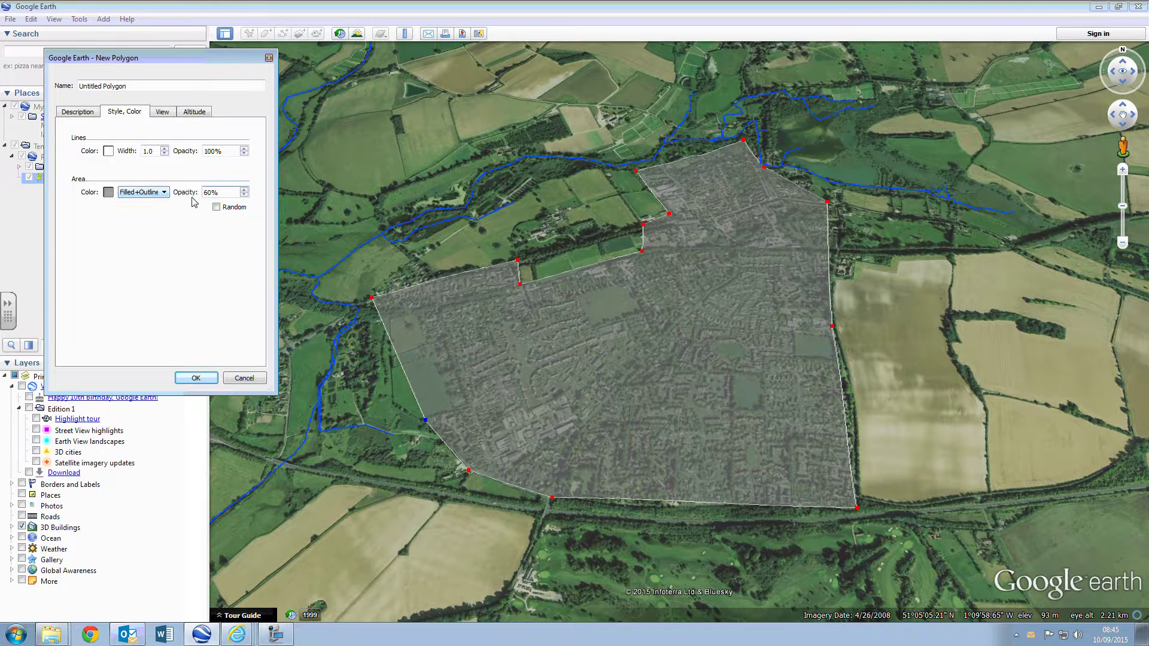
left_click(198, 378)
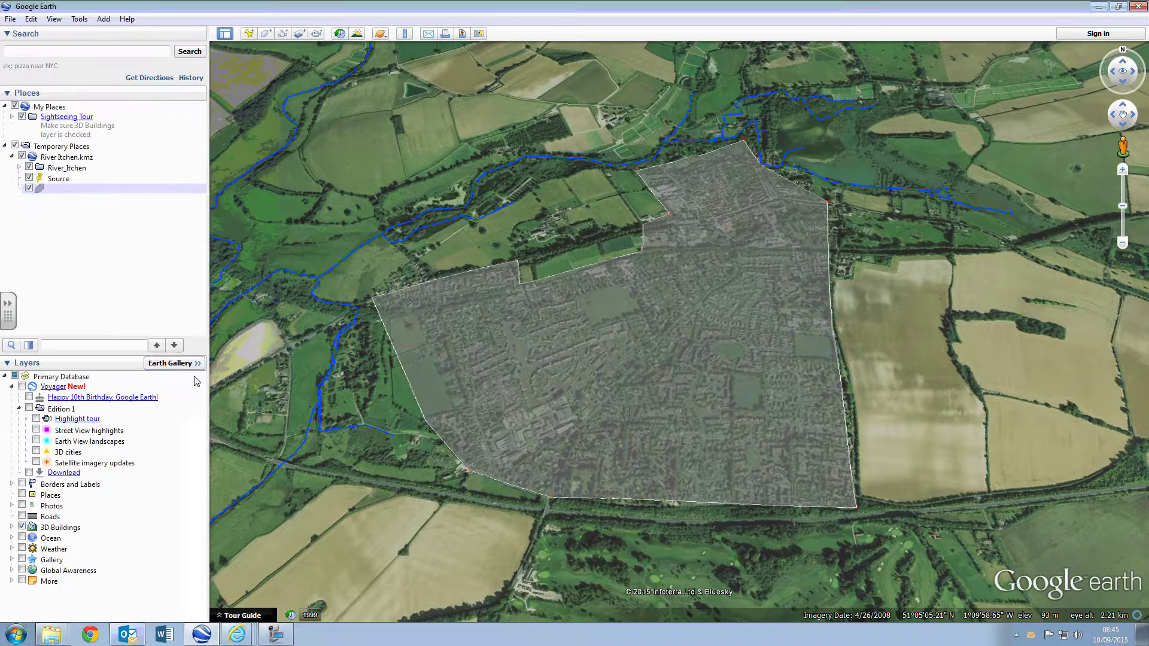
- Outline the farmland between the two upper tributaries, northwest of the grey town area, with a new polygon that follows the river banks
scroll(558, 283, "down", 5)
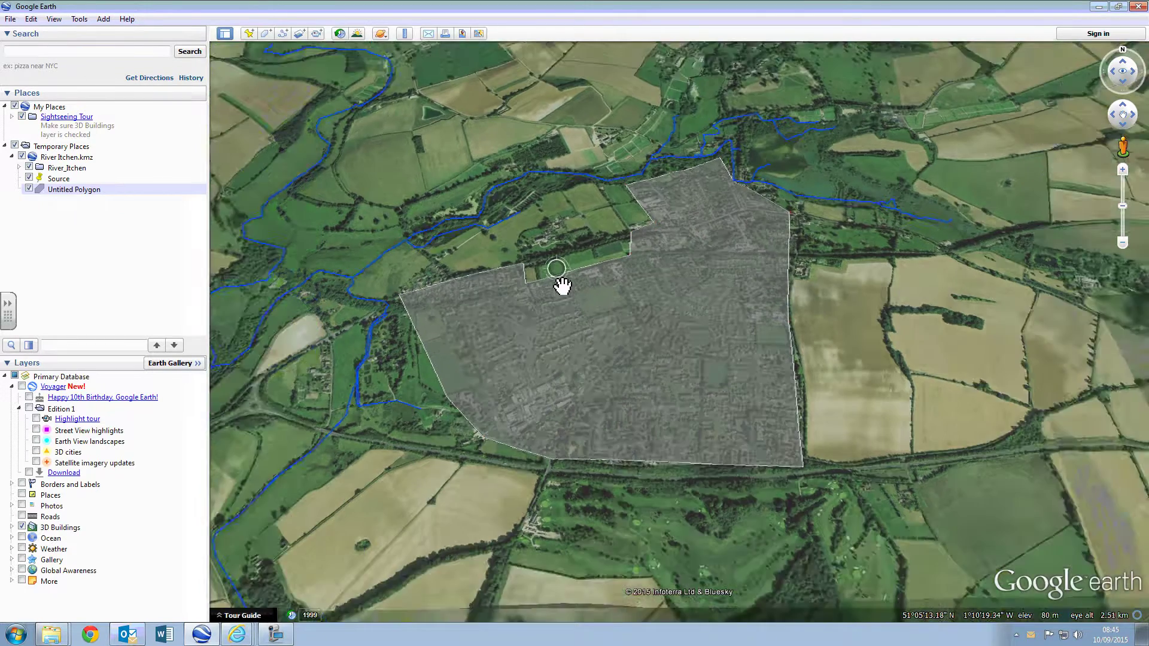
scroll(562, 290, "down", 6)
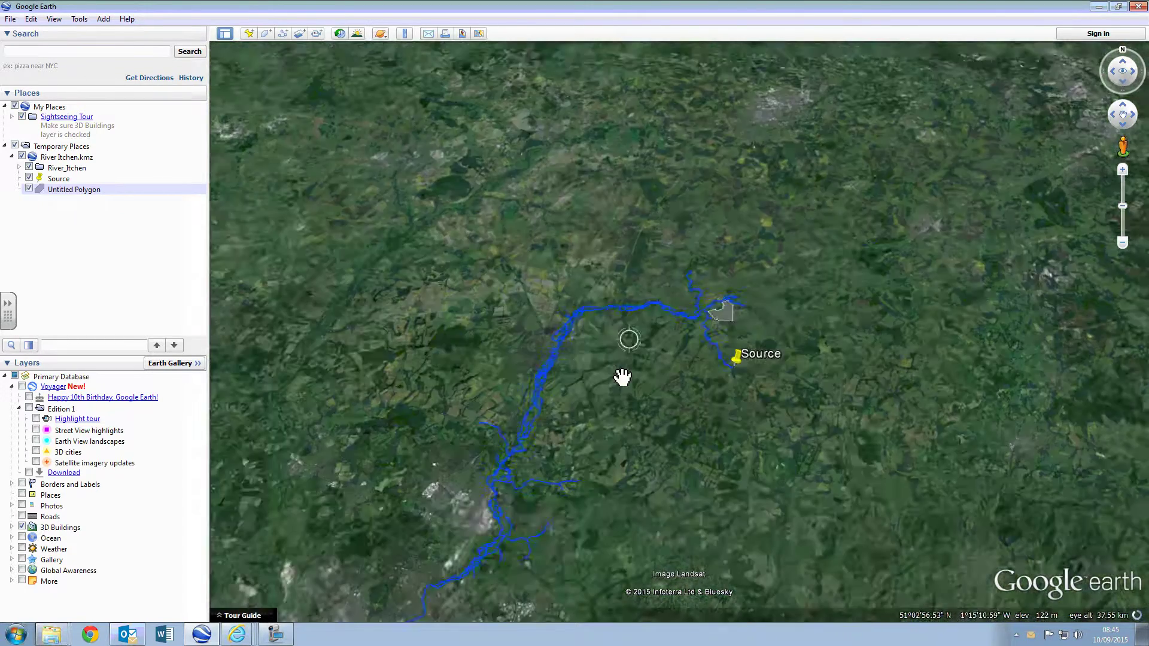
left_click_drag(622, 377, 644, 321)
scroll(630, 333, "up", 3)
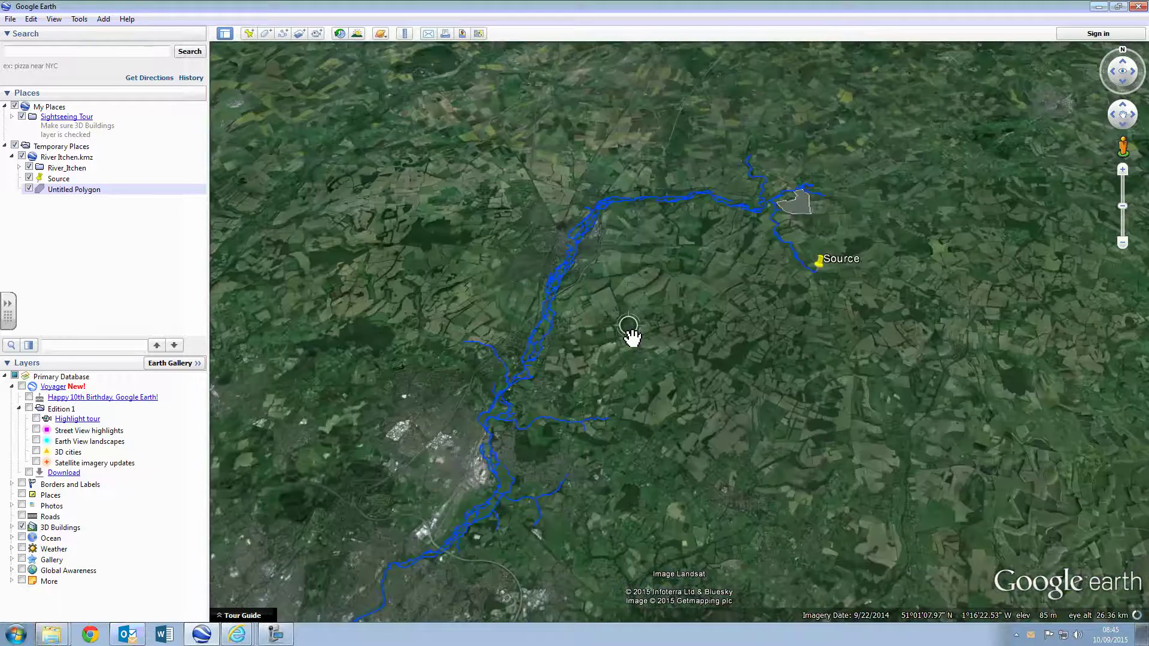
left_click_drag(754, 267, 667, 401)
scroll(662, 386, "up", 3)
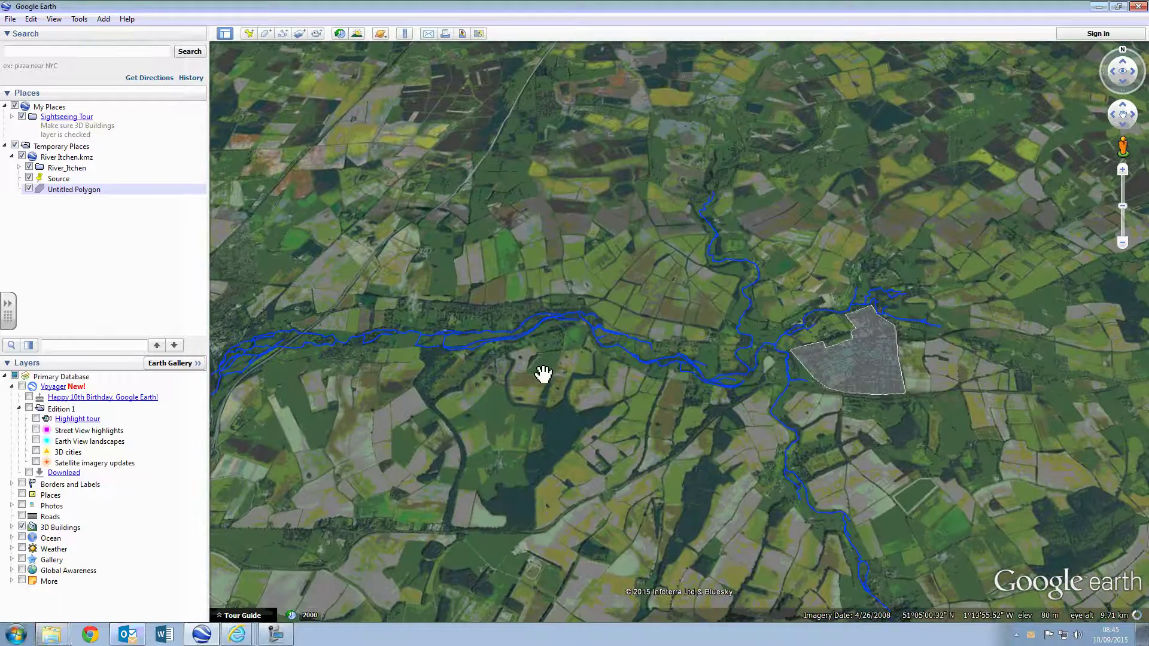
scroll(680, 362, "up", 3)
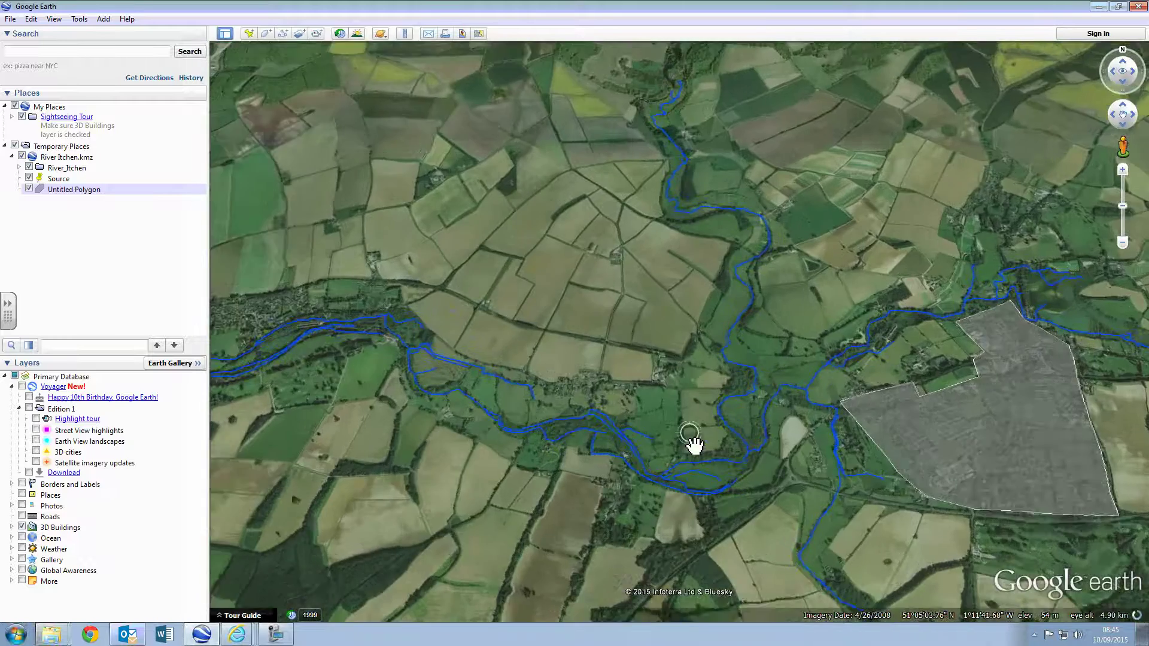
scroll(693, 443, "up", 3)
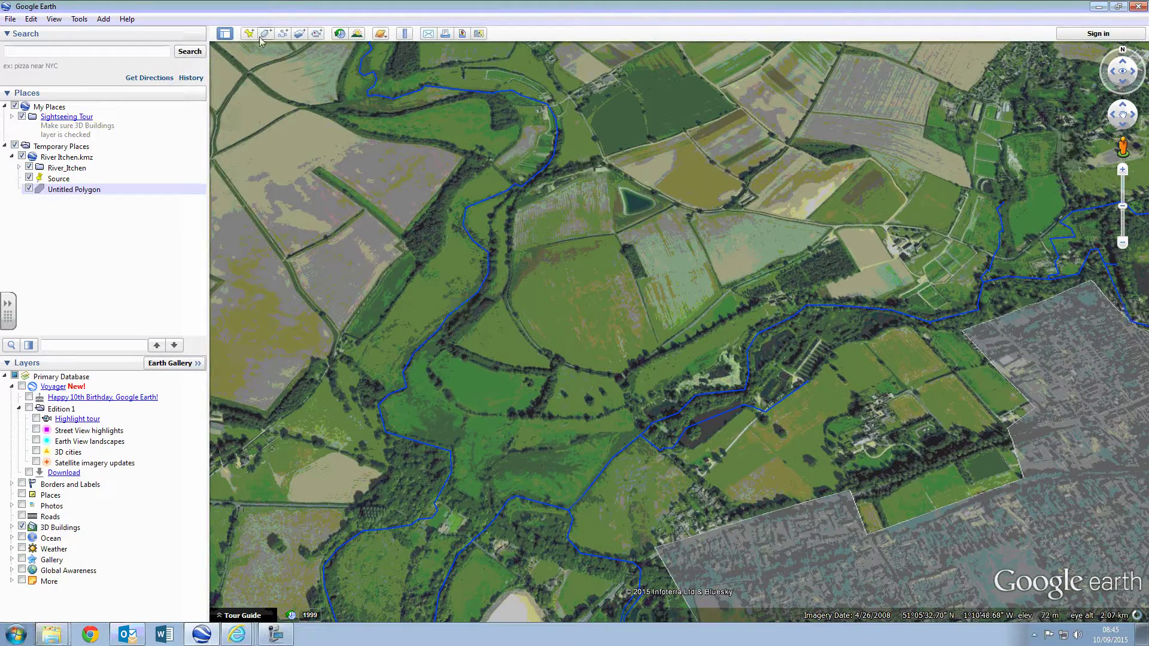
left_click(264, 35)
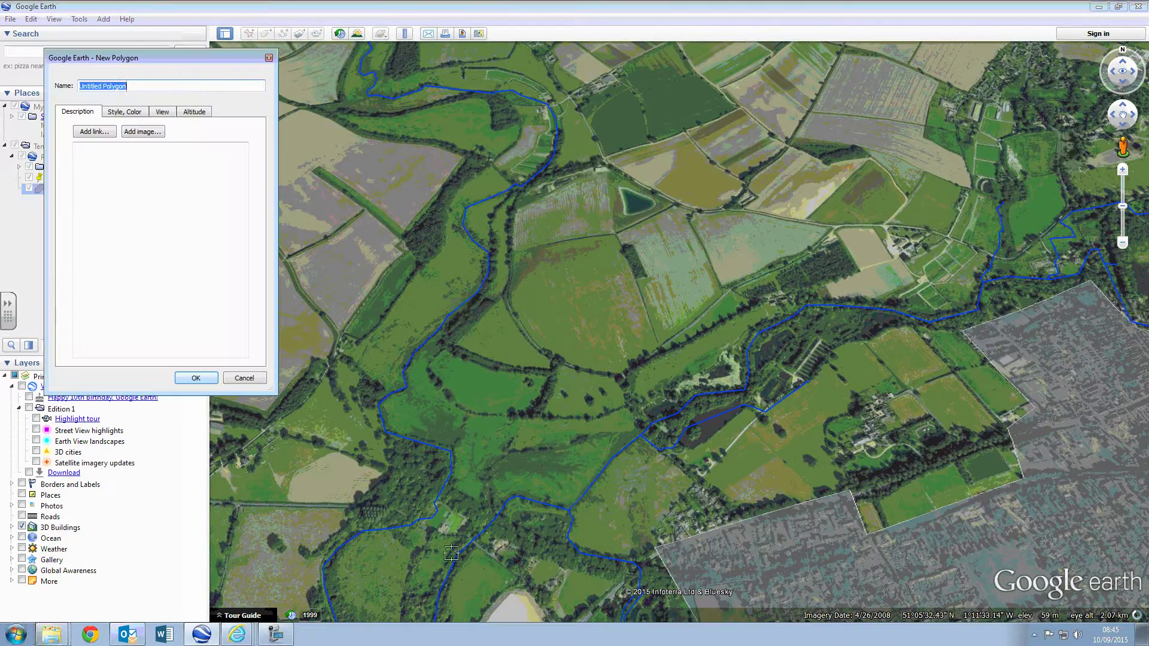
left_click(485, 490)
left_click(572, 503)
left_click(672, 397)
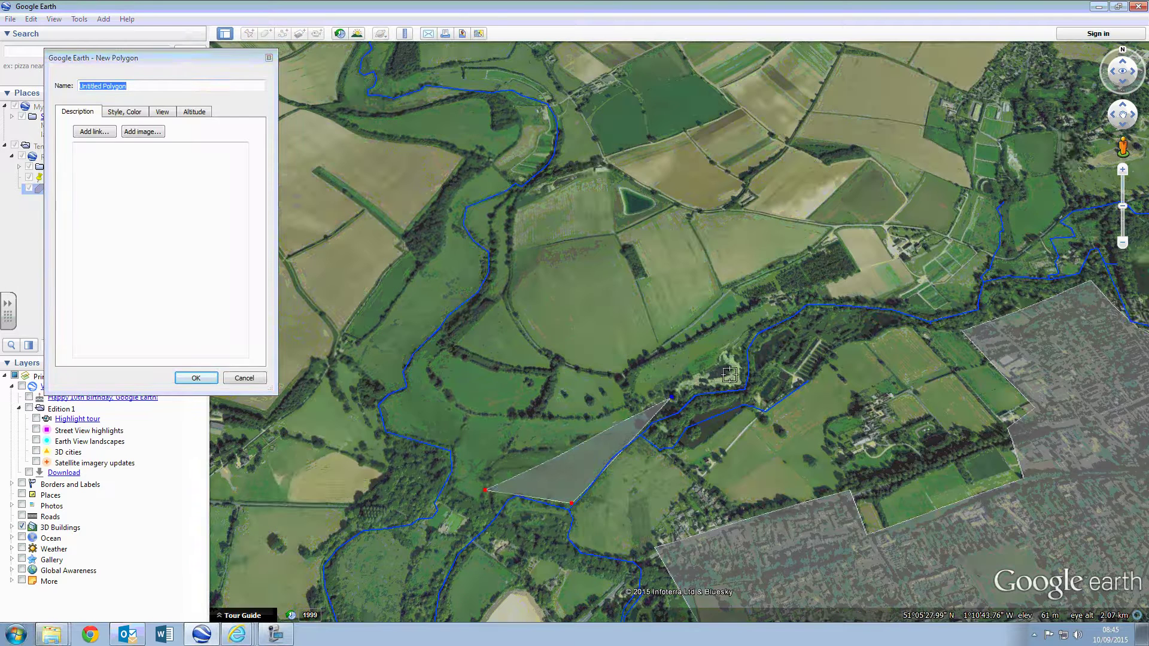
left_click(725, 365)
left_click(801, 297)
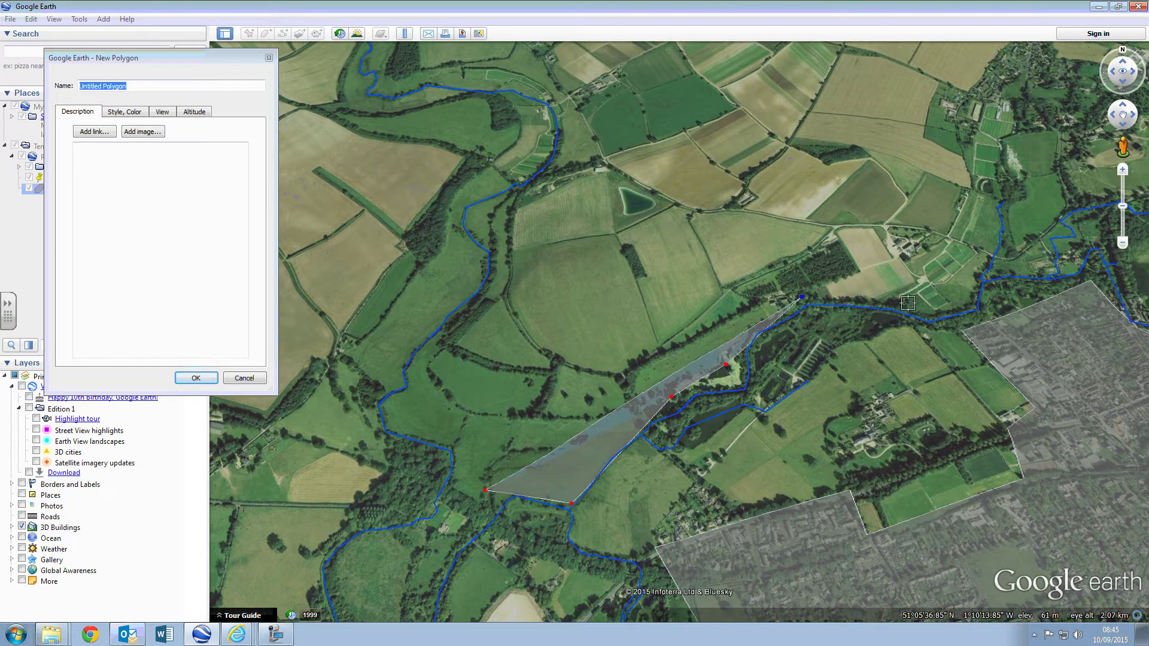
left_click(893, 303)
left_click(966, 169)
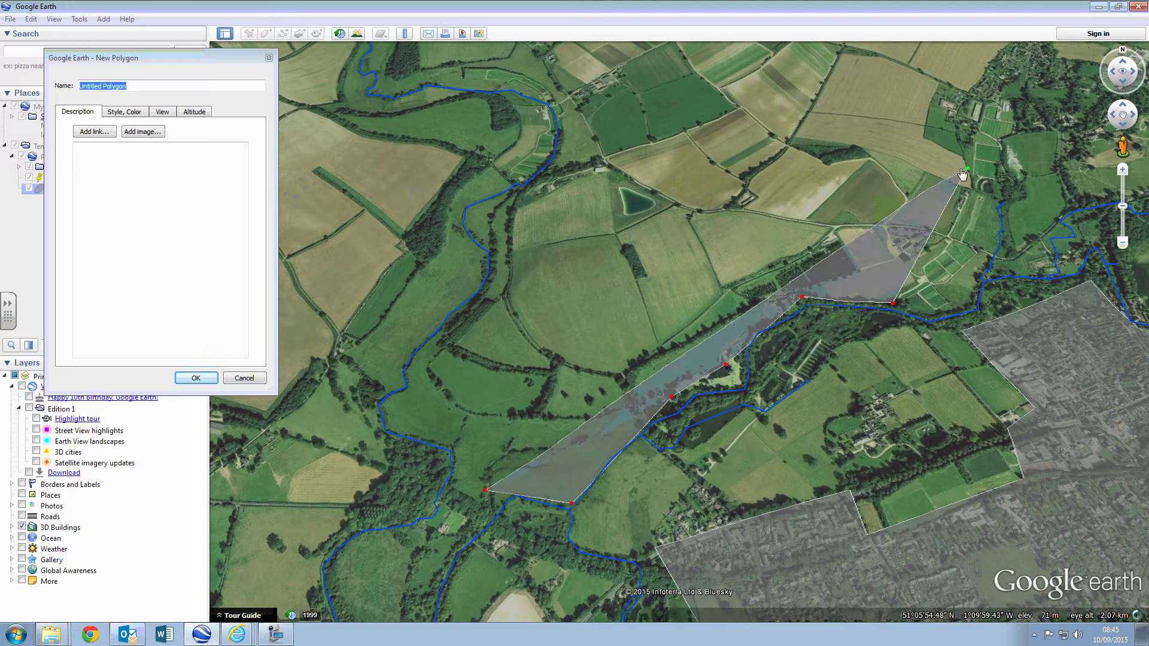
left_click(935, 79)
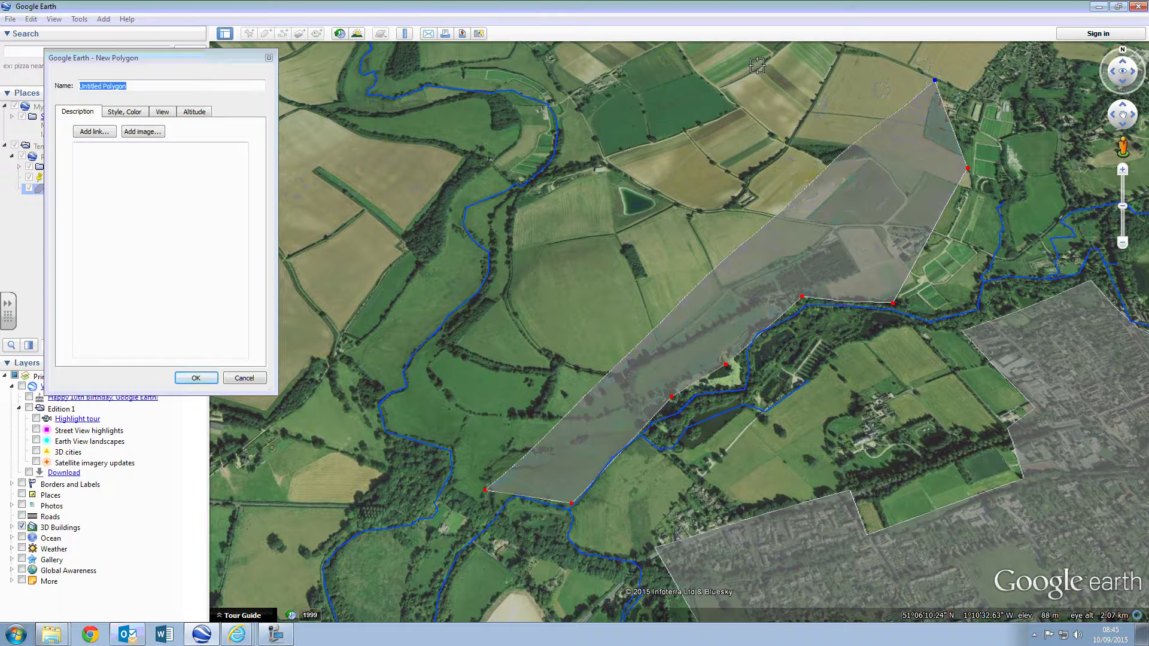
left_click(790, 50)
left_click(585, 86)
left_click(502, 223)
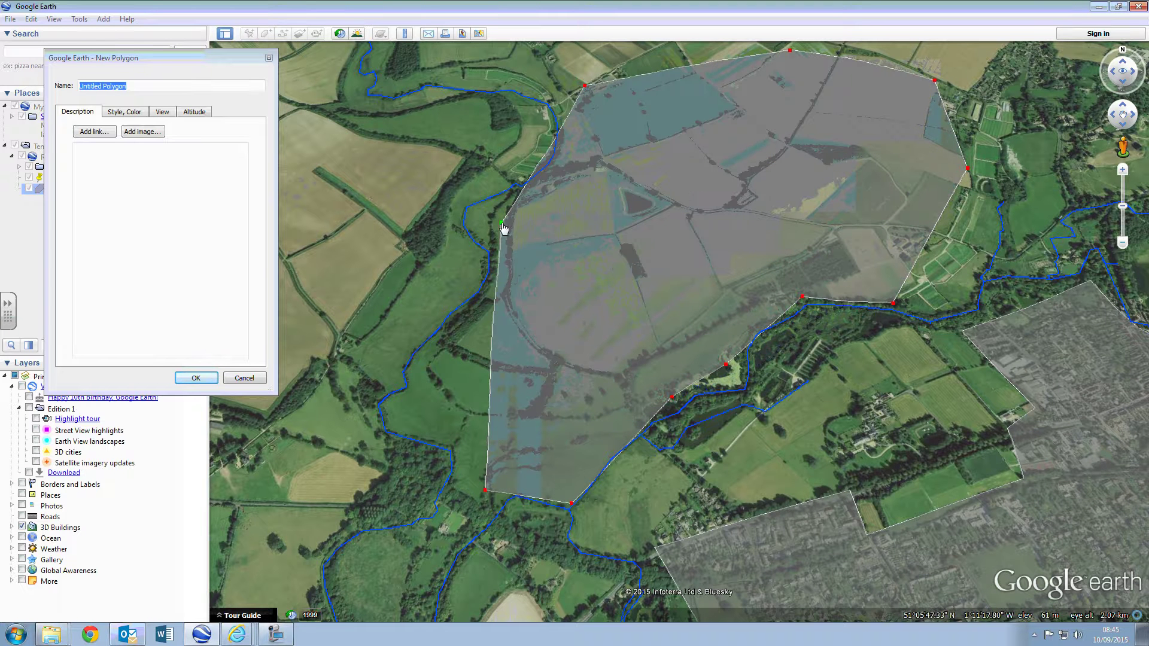
left_click(410, 419)
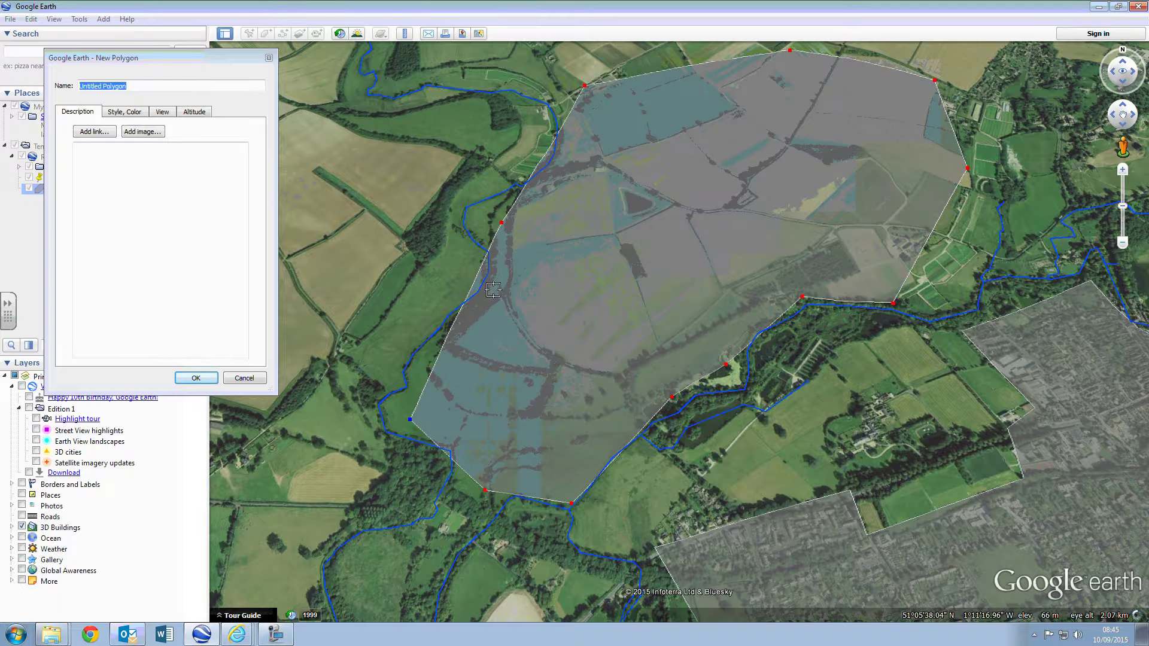
left_click(449, 425)
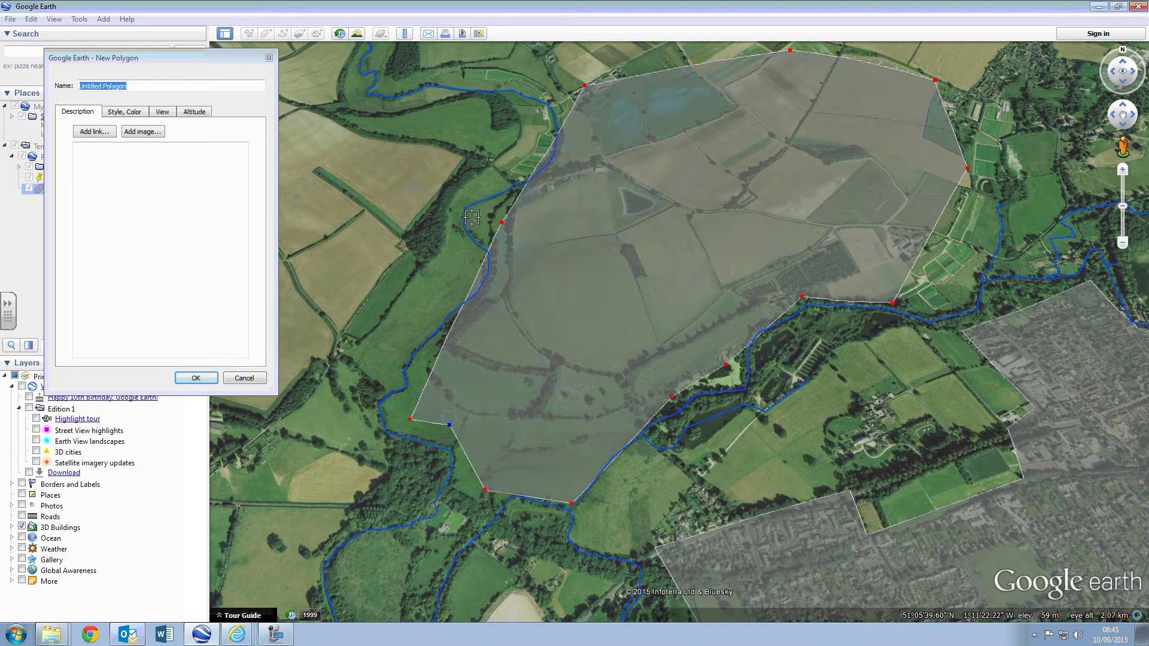
left_click_drag(501, 223, 520, 238)
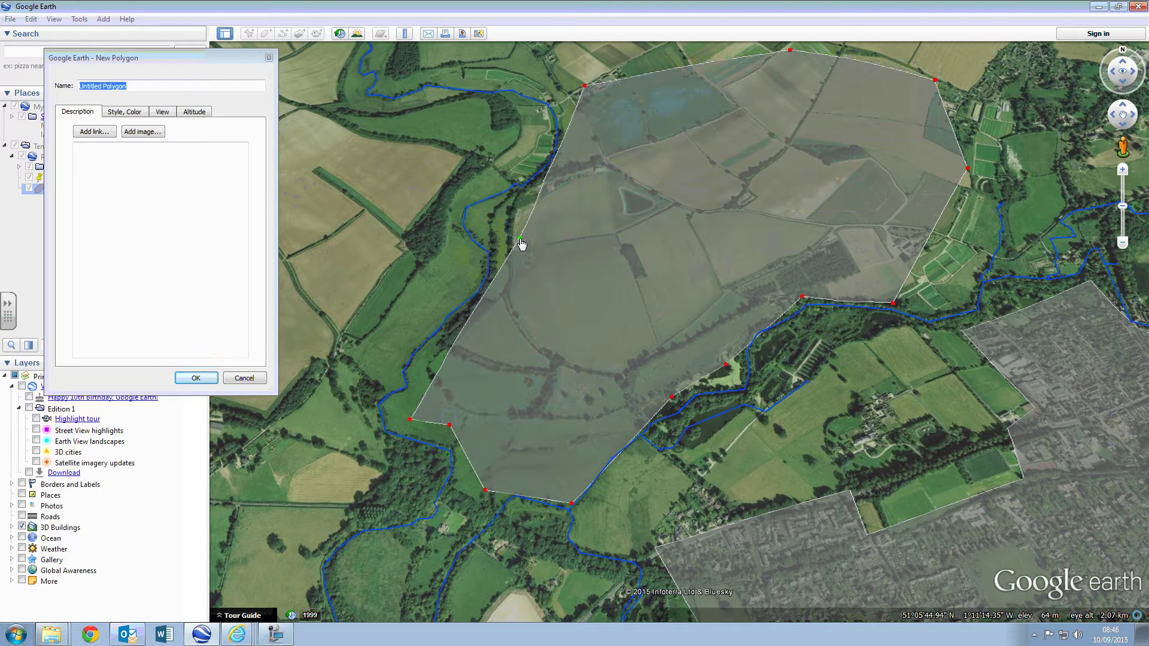
- Fill the farmland polygon with the basic mid-green colour and save it
left_click(125, 112)
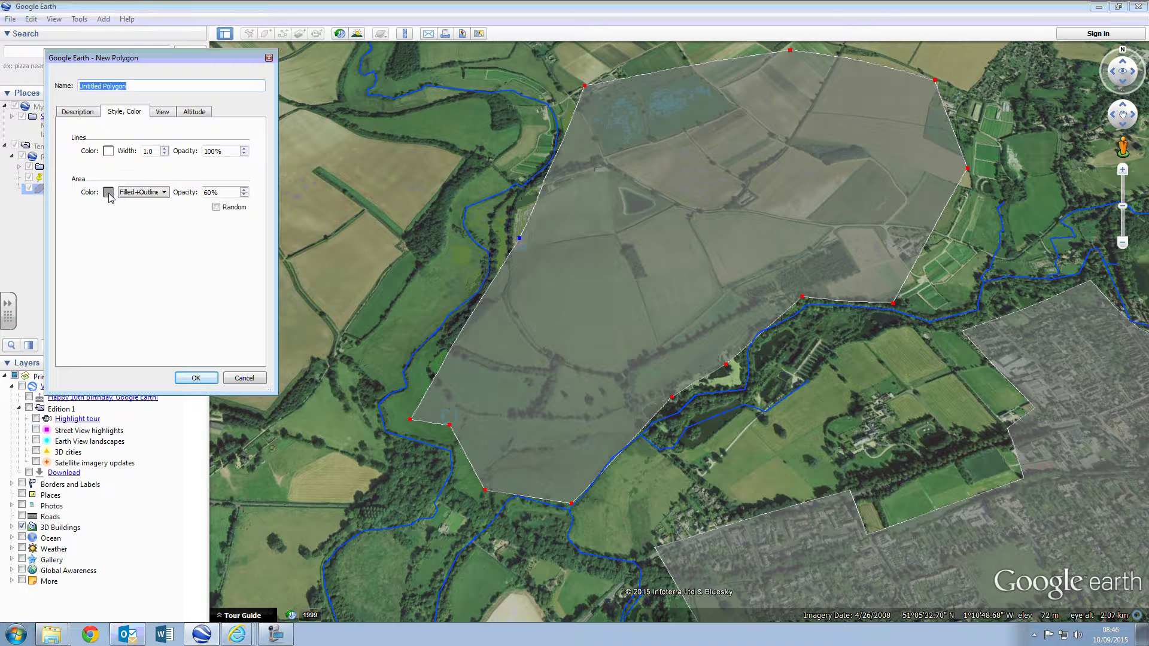
left_click(108, 192)
left_click(90, 140)
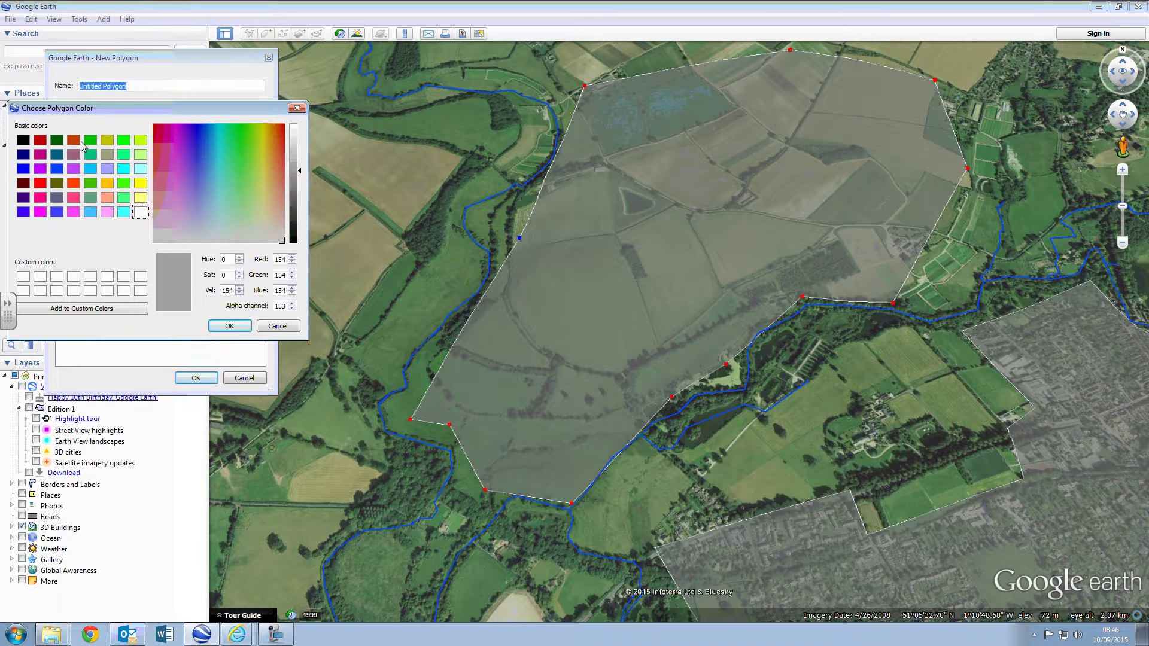
left_click(230, 326)
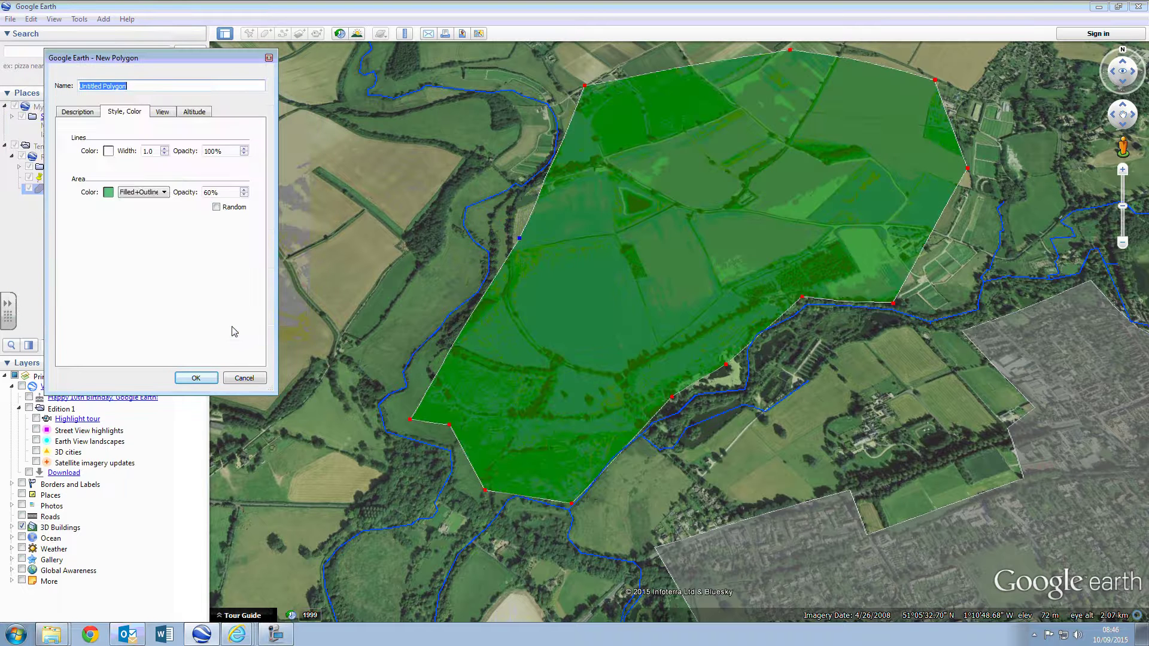
left_click(210, 383)
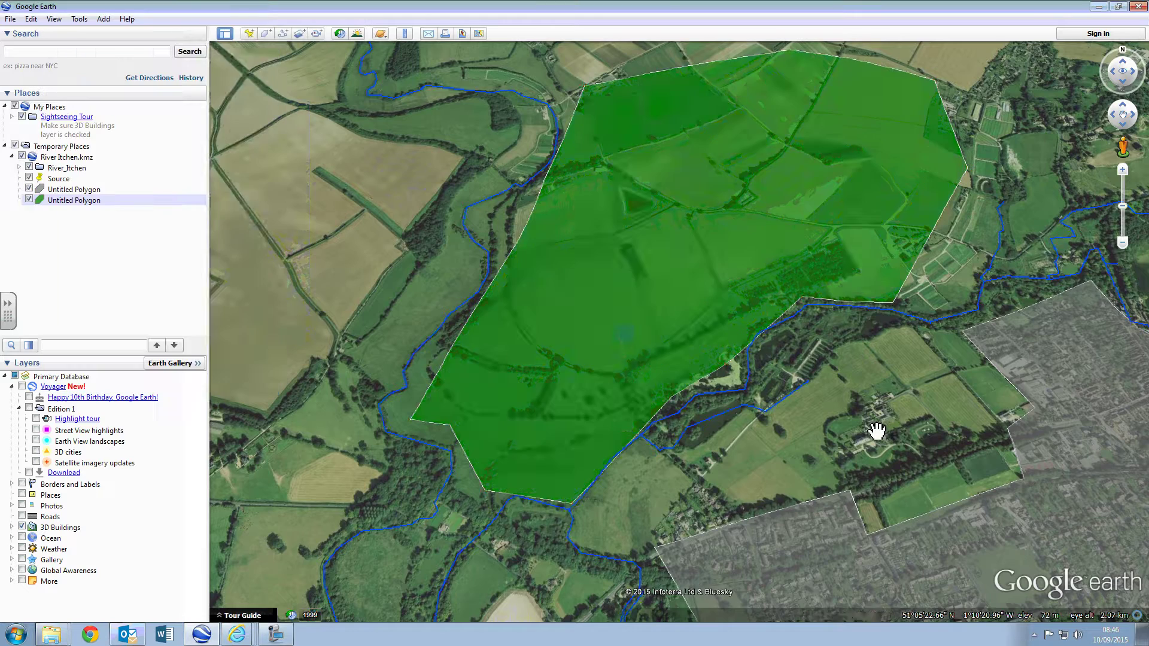
scroll(868, 425, "down", 4)
scroll(652, 395, "down", 5)
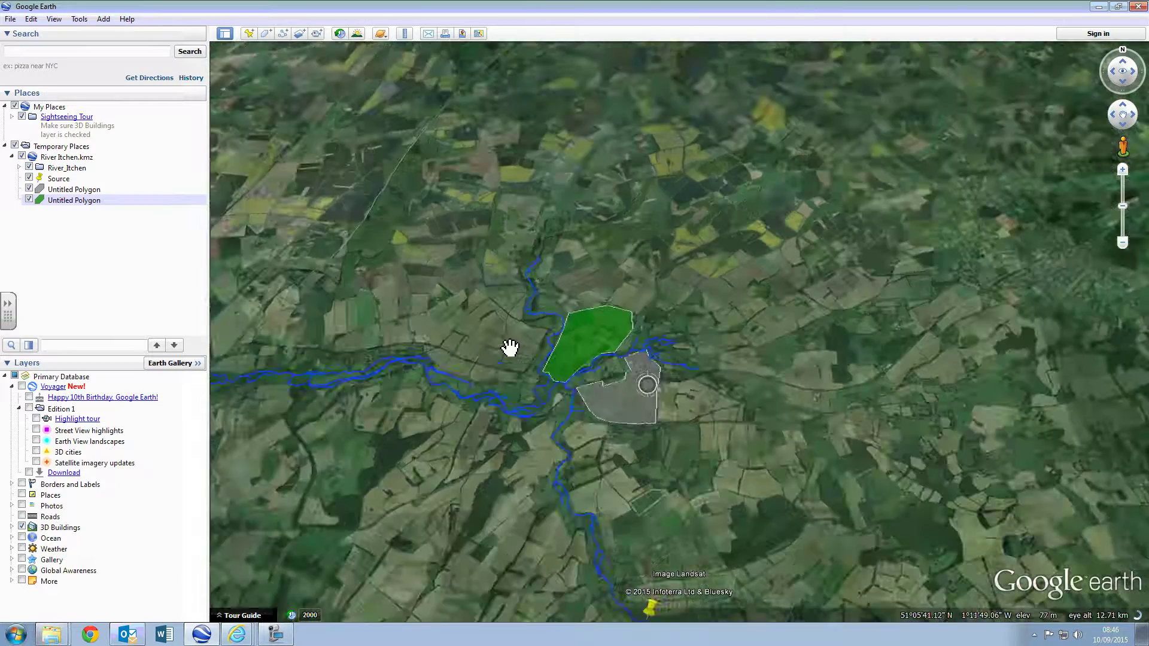
scroll(490, 355, "down", 3)
left_click_drag(470, 375, 576, 334)
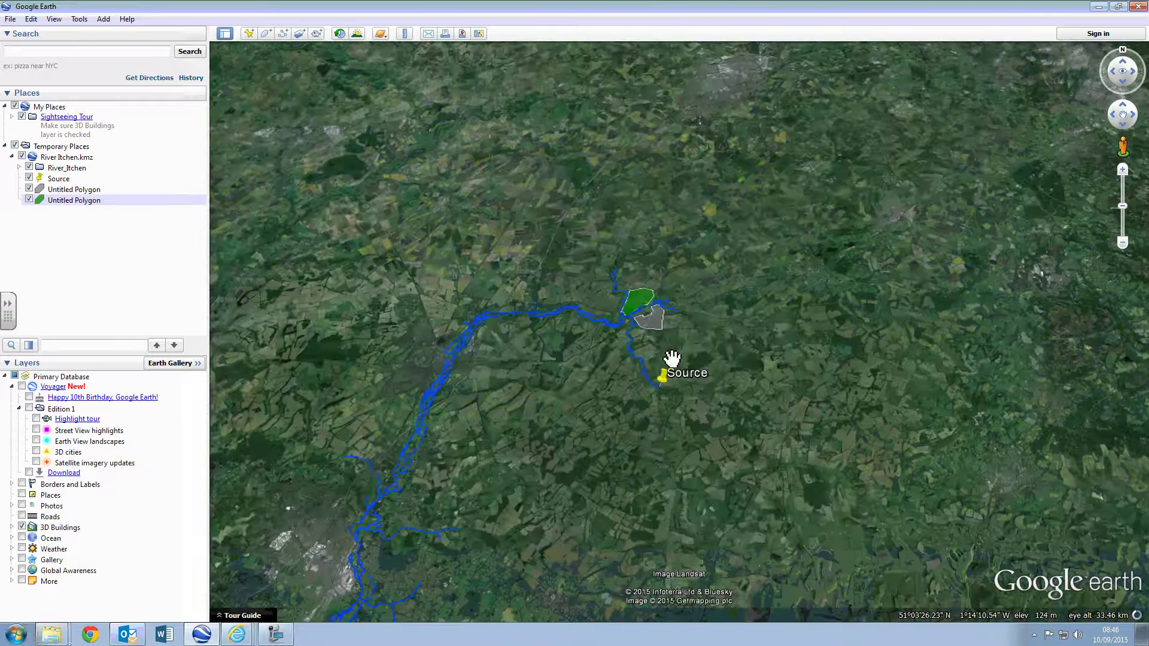
left_click_drag(437, 469, 636, 307)
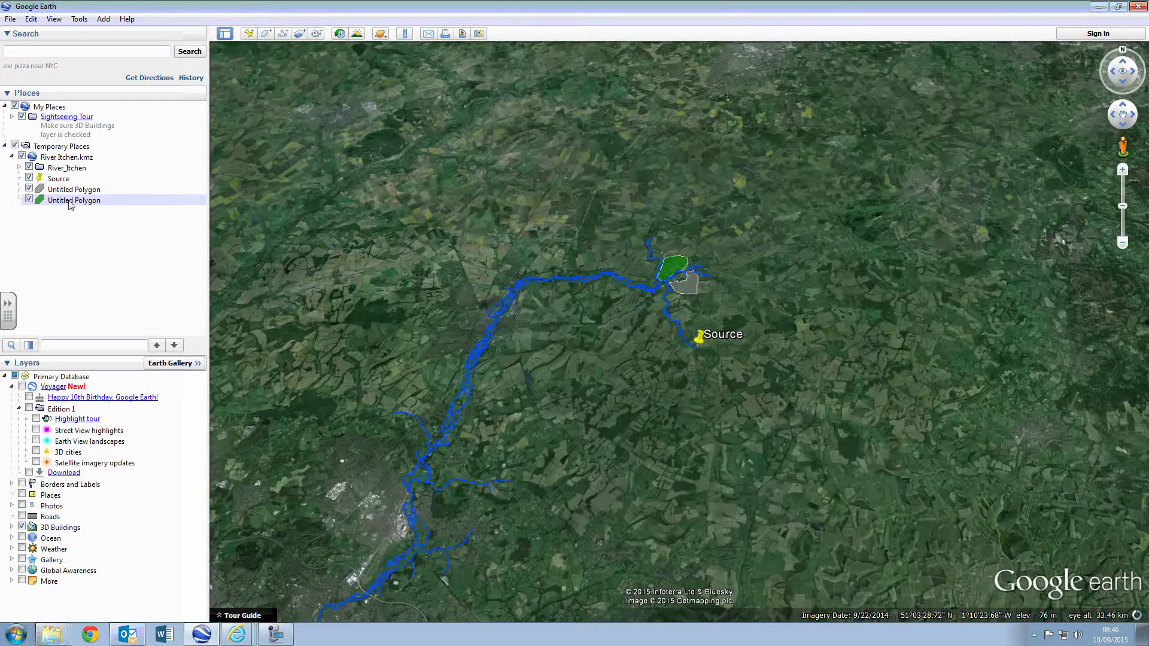
- Create a new folder named Land Use River Itchen in My Places
right_click(50, 110)
mouse_move(84, 114)
left_click(179, 114)
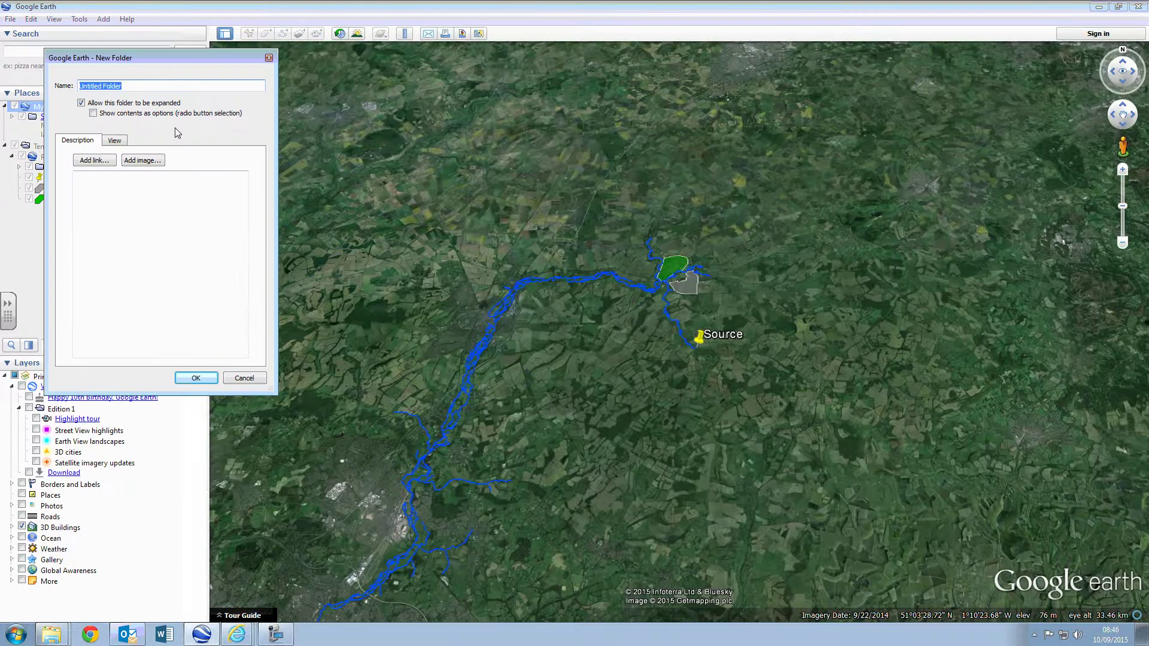
type("Land Use River Itcehn")
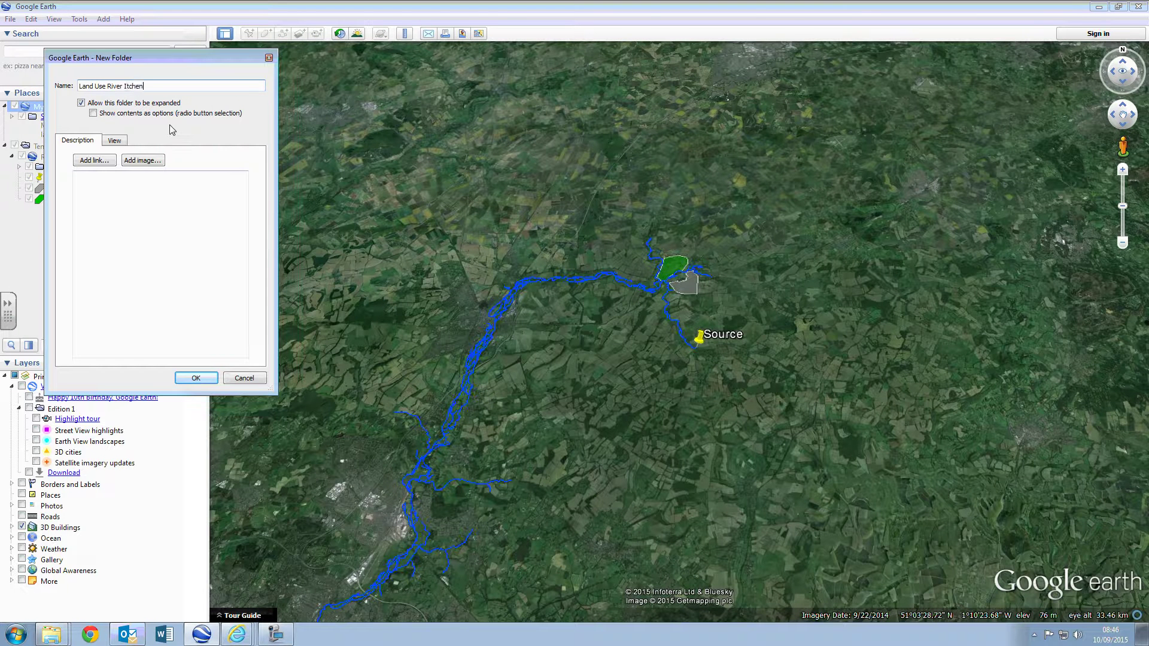
left_click(195, 378)
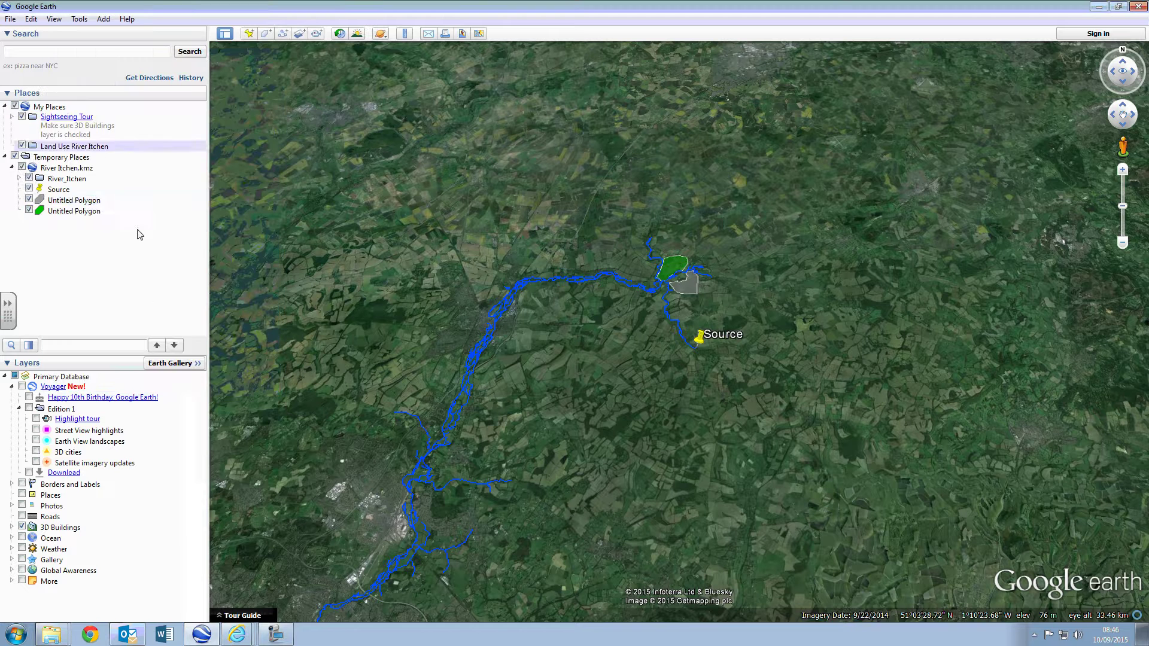
- Move the grey and green polygons from River Itchen.kmz into the Land Use River Itchen folder
left_click(97, 204)
left_click_drag(92, 205, 89, 149)
left_click(76, 213)
left_click_drag(77, 211, 84, 154)
- Save the Land Use River Itchen folder as a KMZ file named Land Use River Itchen in the Documents library
right_click(85, 149)
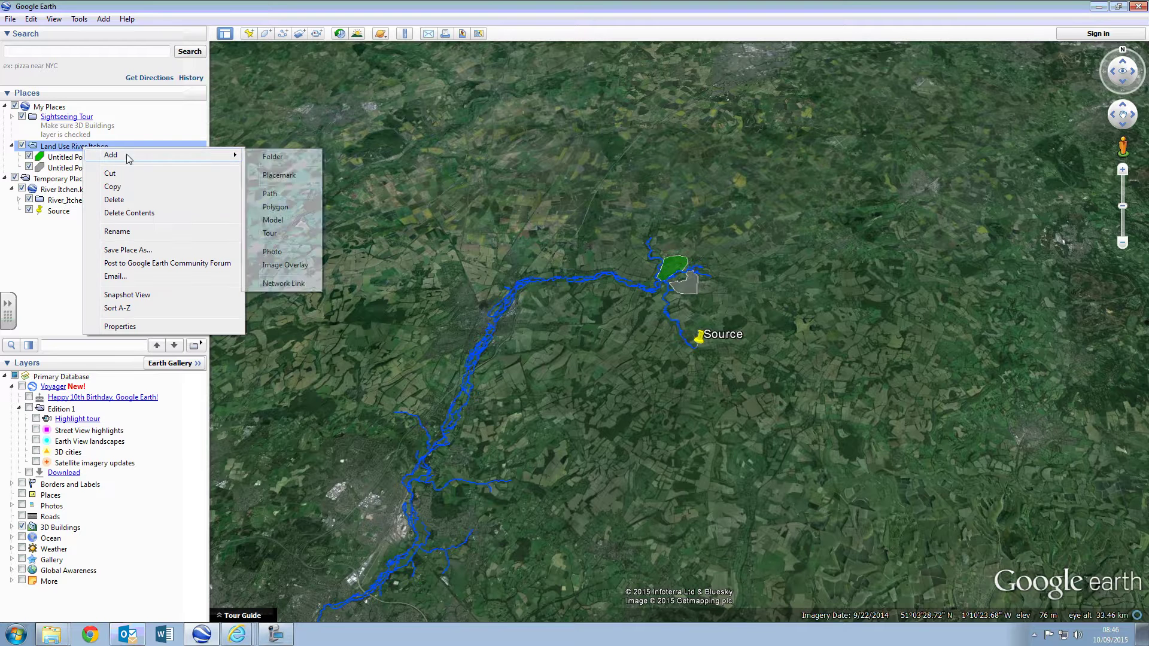
left_click(167, 254)
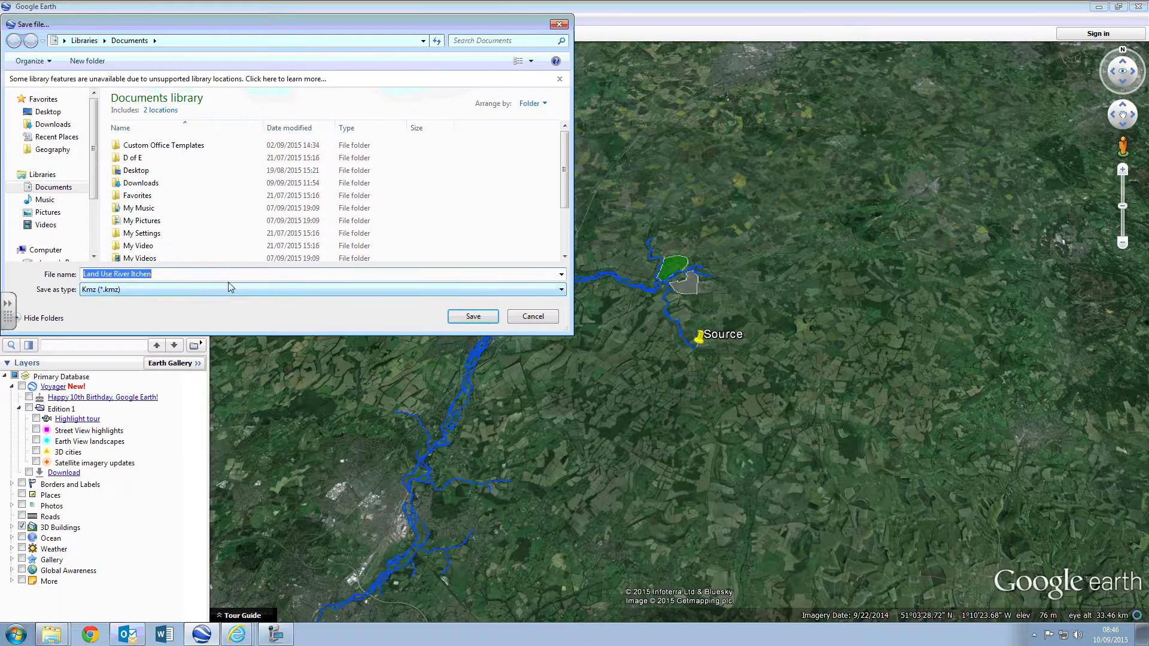
left_click(488, 317)
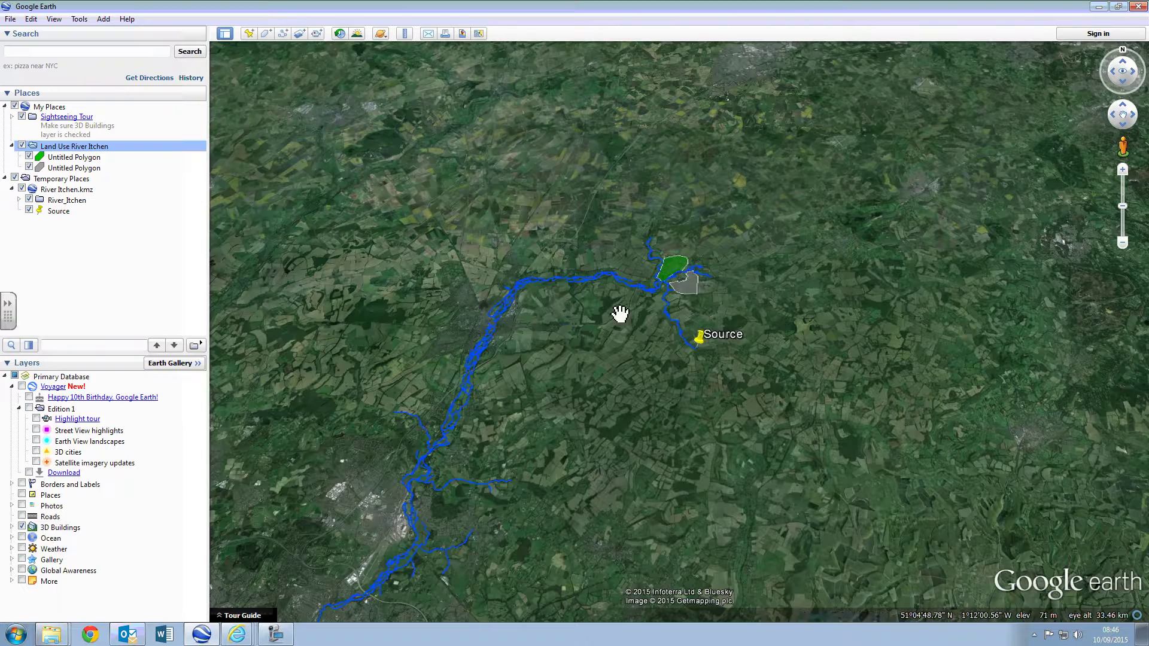
left_click_drag(525, 467, 619, 329)
scroll(562, 383, "up", 2)
left_click_drag(562, 382, 613, 370)
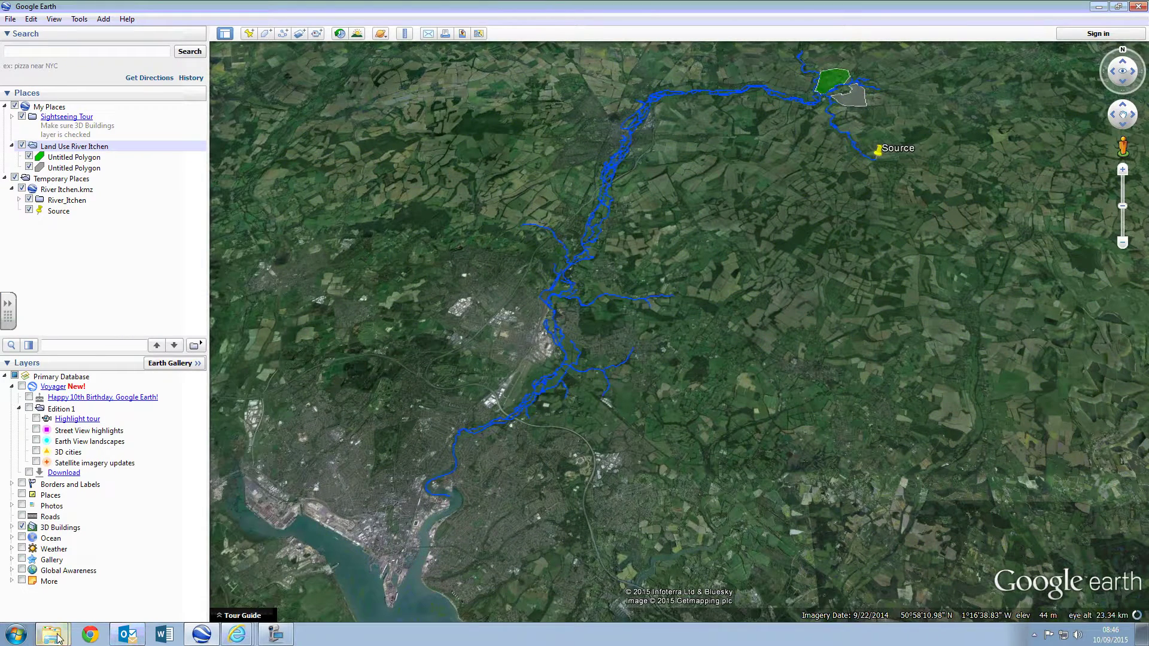
left_click(275, 634)
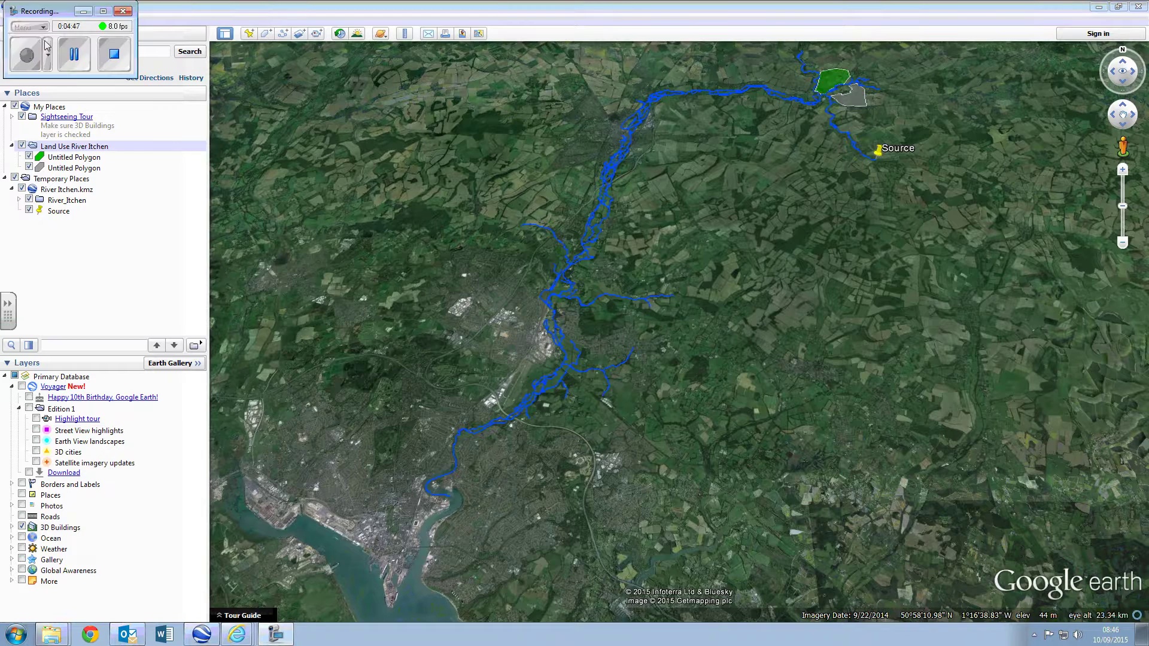